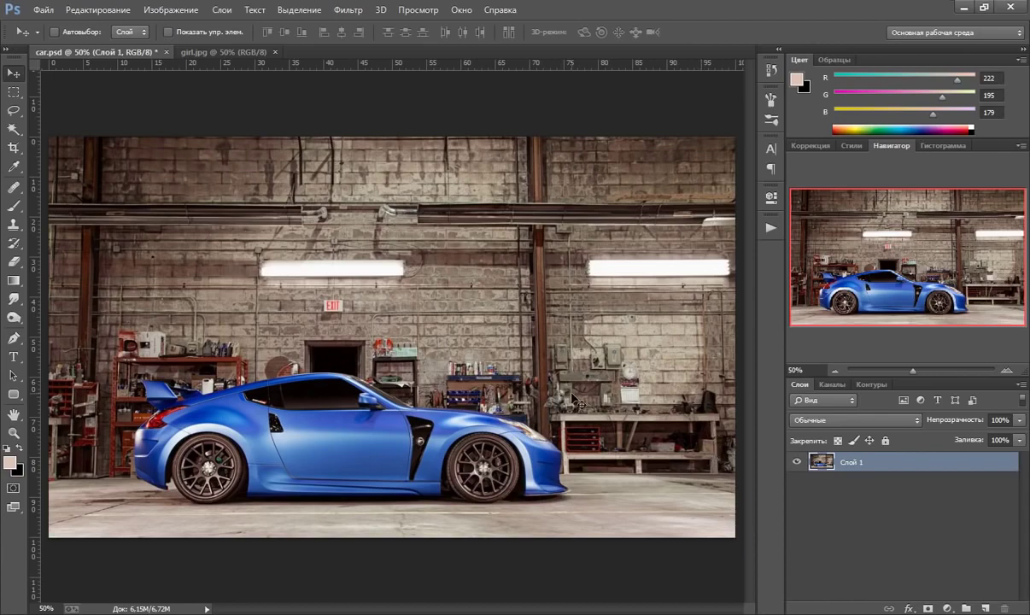
- Copy the whole girl.jpg photo and paste it as a new layer into car.psd
left_click(191, 52)
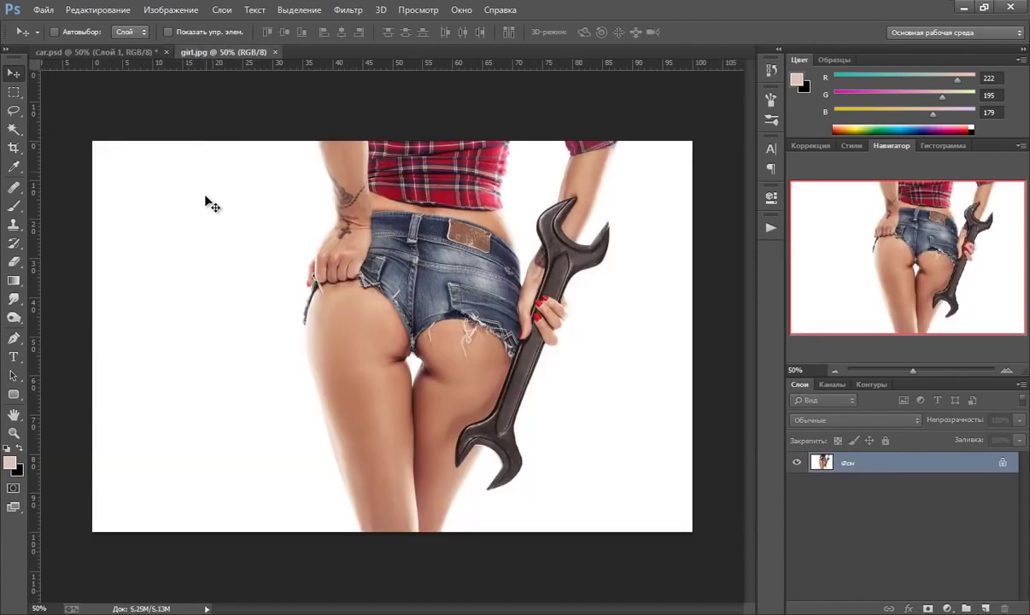
left_click(123, 52)
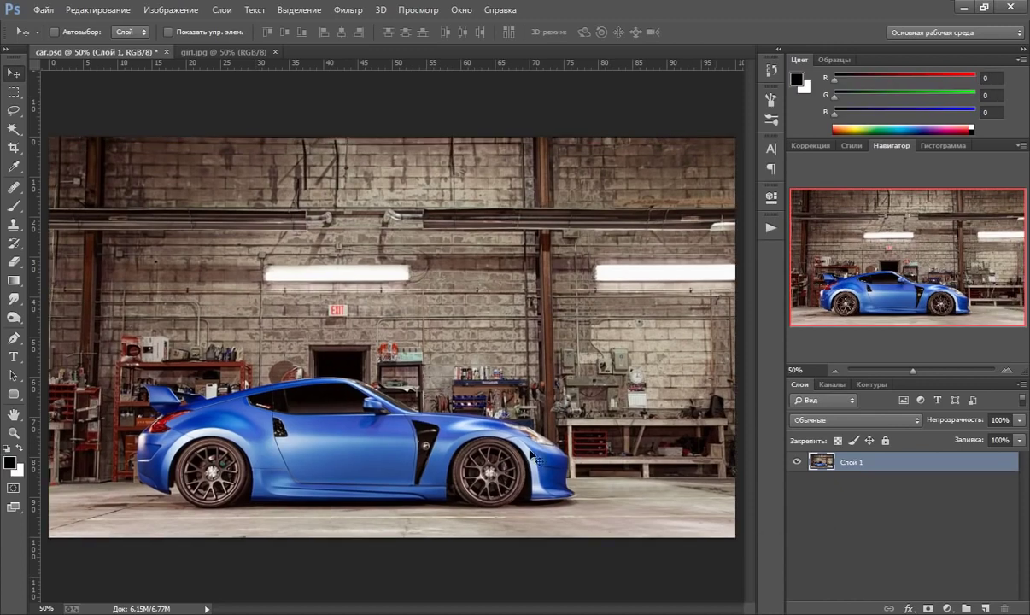
left_click(195, 52)
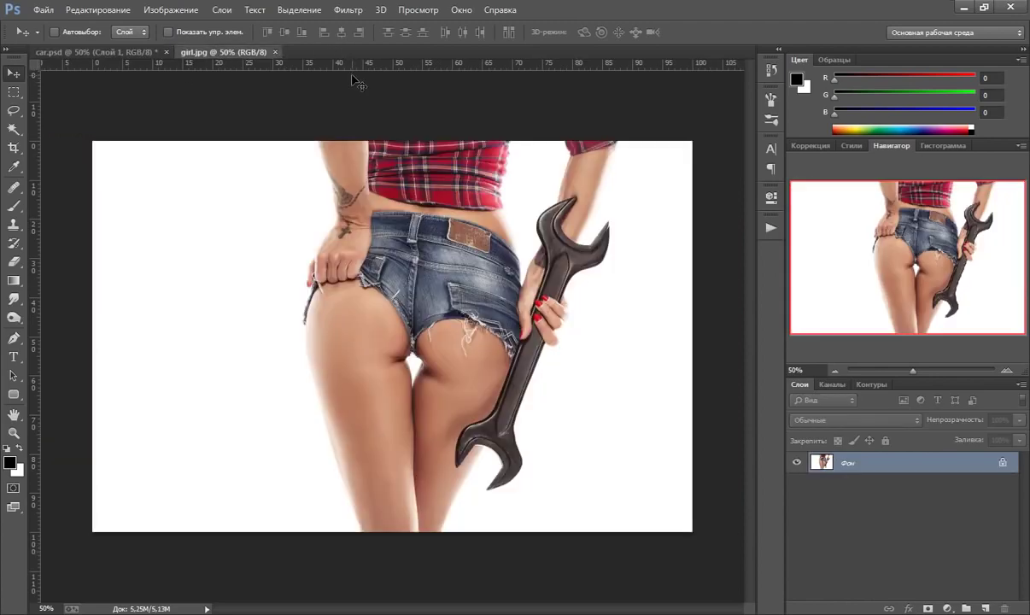
key("ctrl+a")
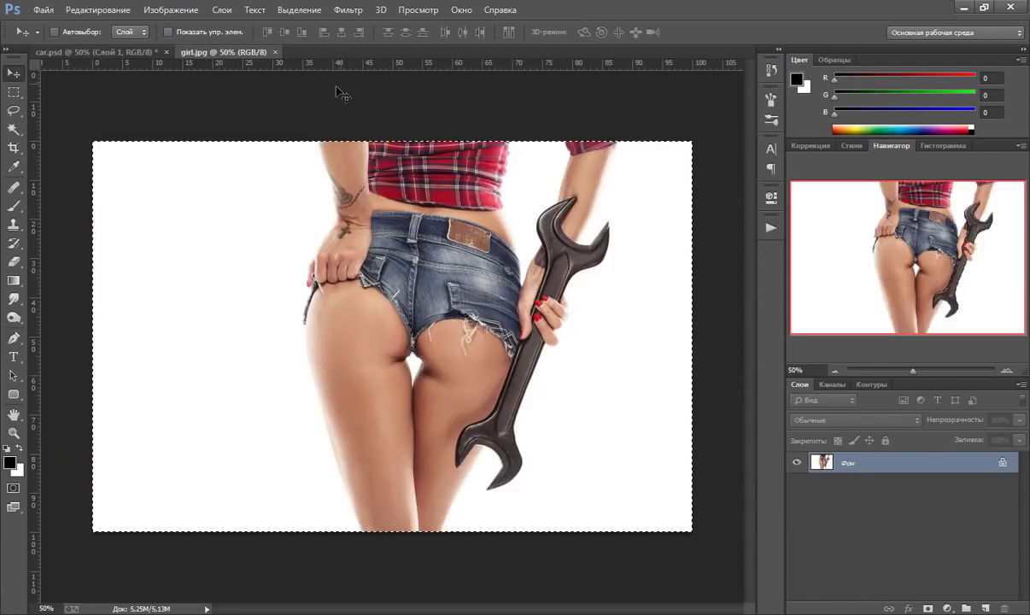
left_click(117, 55)
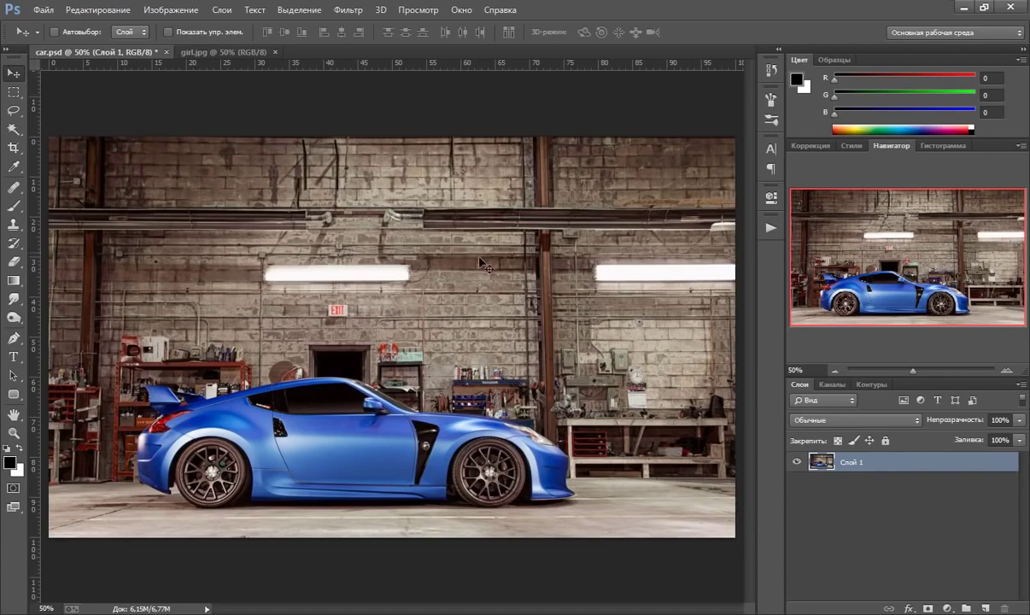
key("ctrl+v")
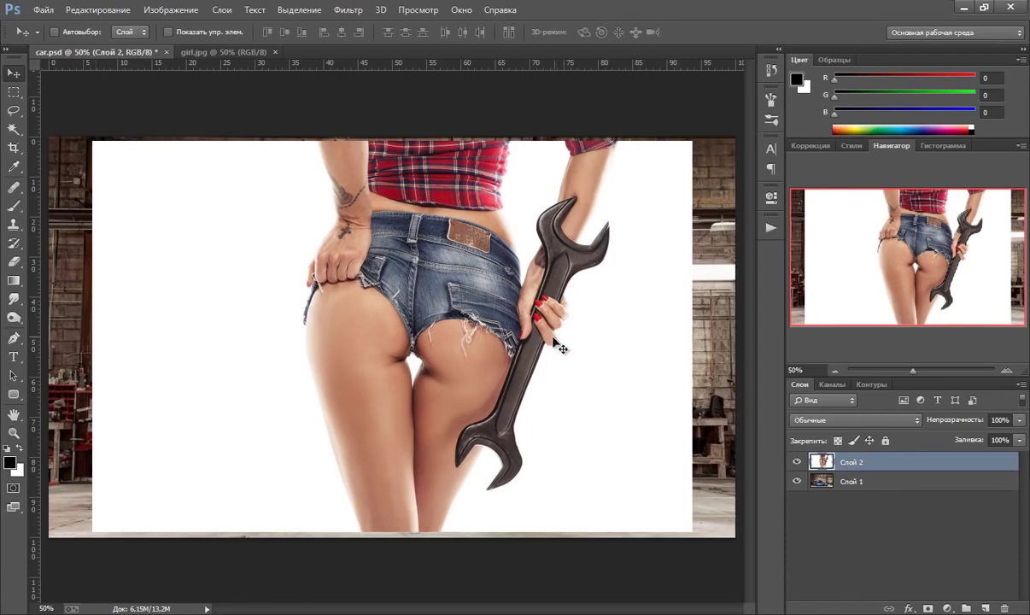
- Shift the girl layer left over the car and lower its opacity to 49%
left_click_drag(551, 337, 494, 345)
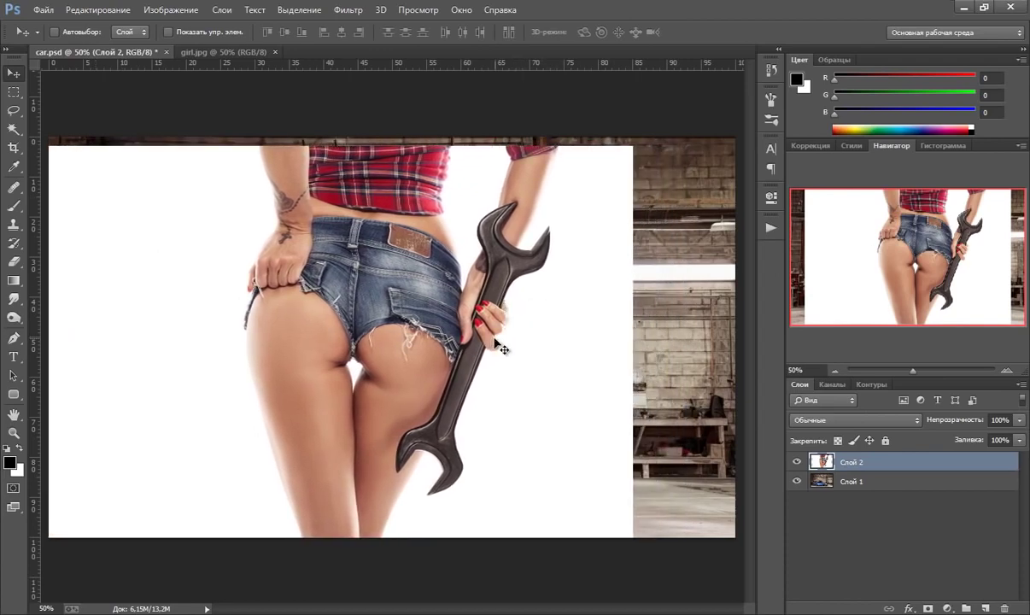
left_click(1019, 419)
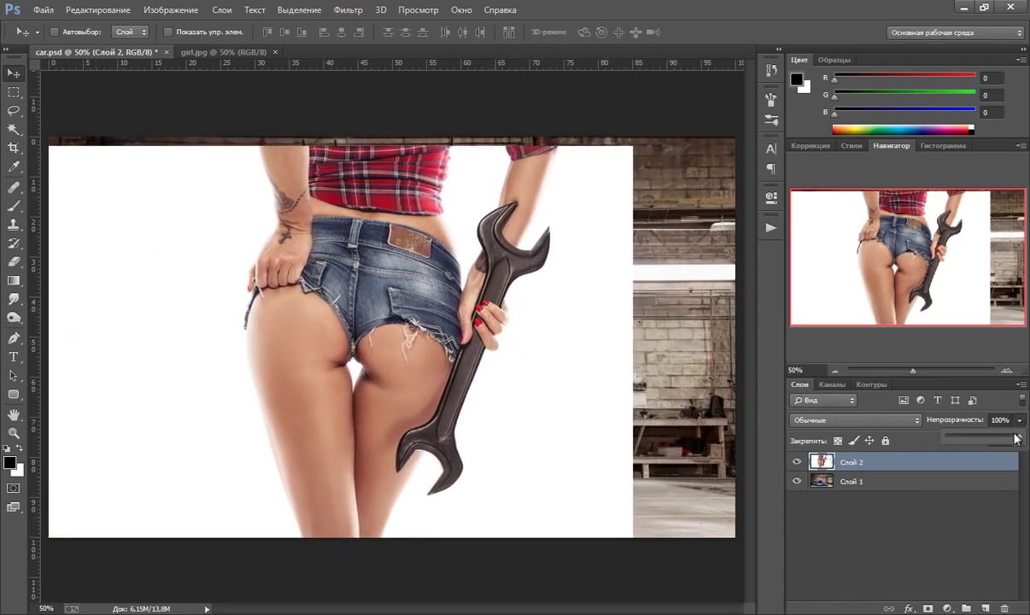
left_click_drag(1021, 438, 982, 441)
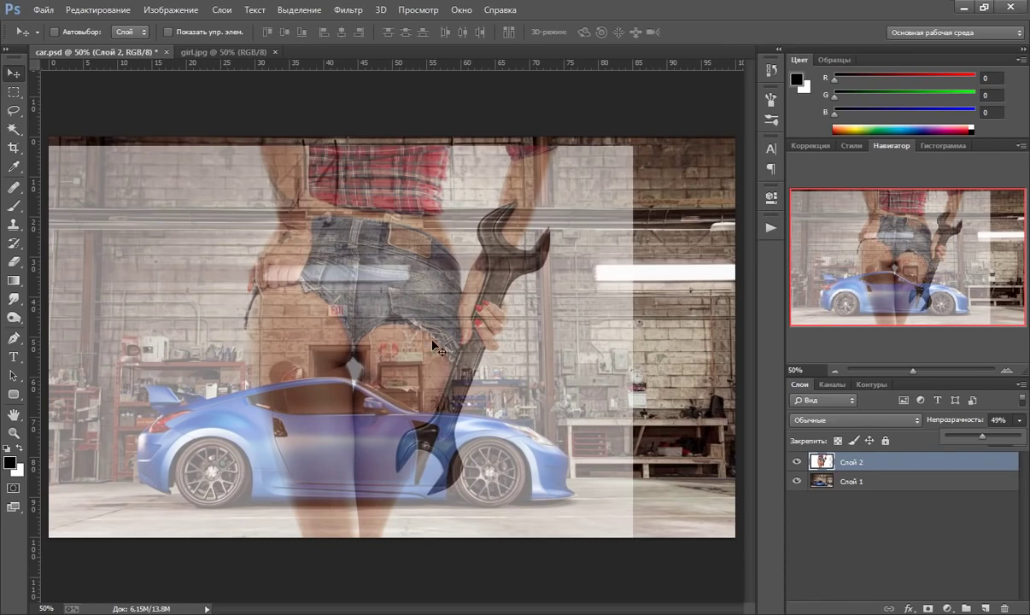
left_click_drag(431, 342, 346, 344)
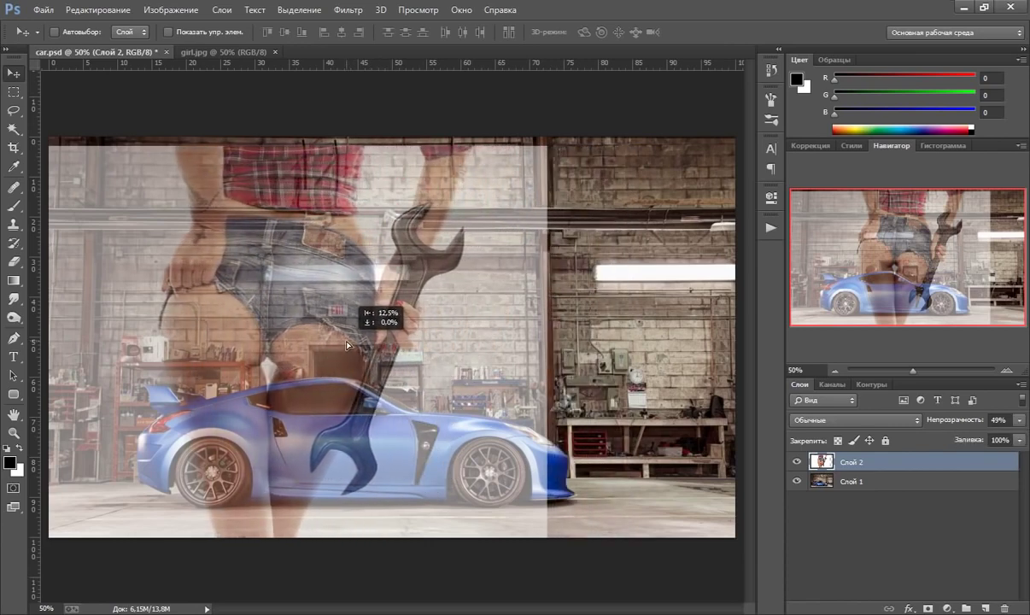
left_click_drag(347, 345, 357, 342)
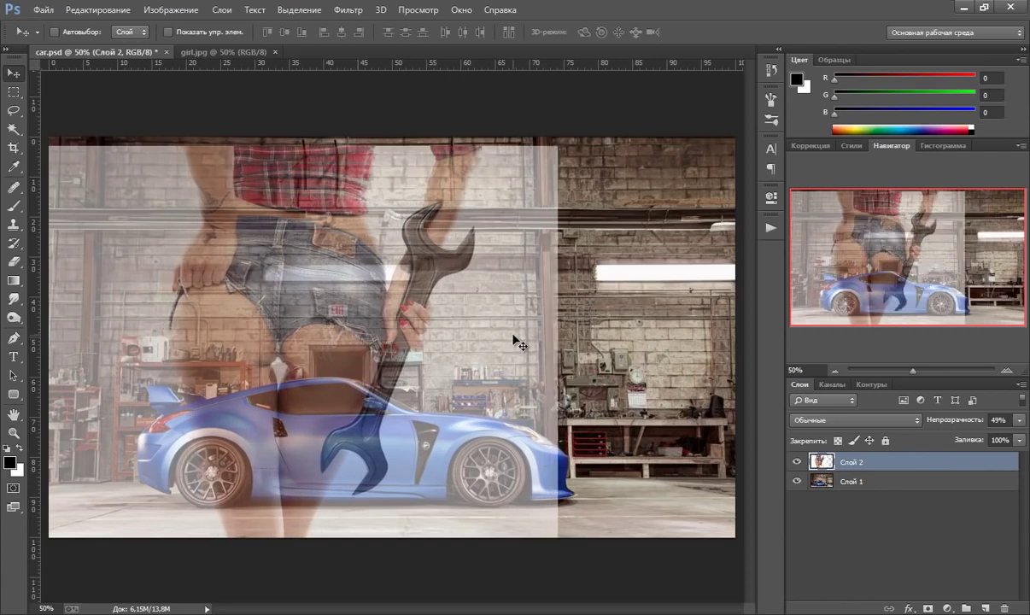
- Scale the girl layer up to about 102% and return its opacity to 100%
key("ctrl+t")
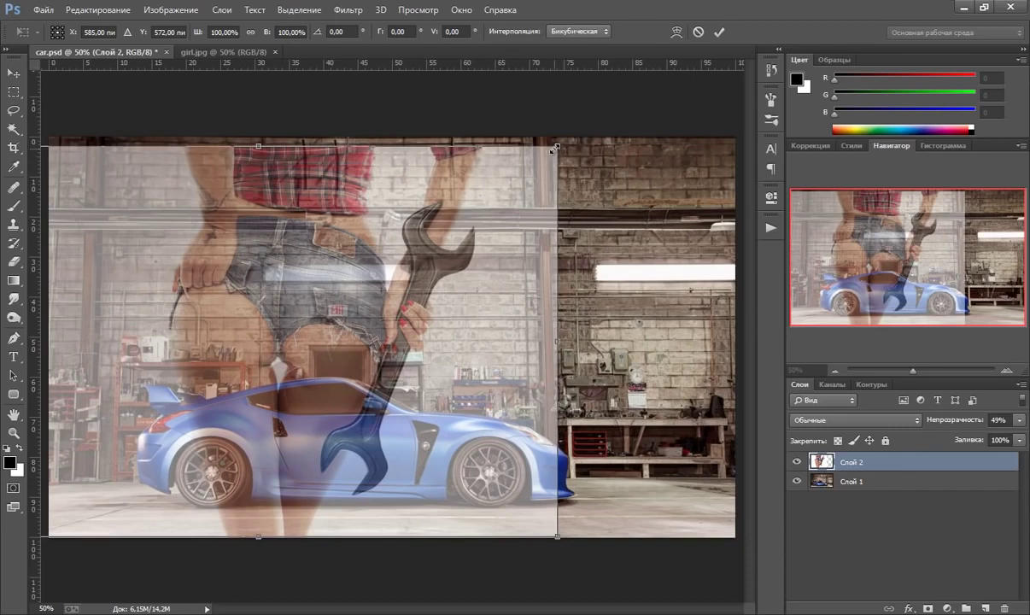
left_click_drag(557, 146, 572, 136)
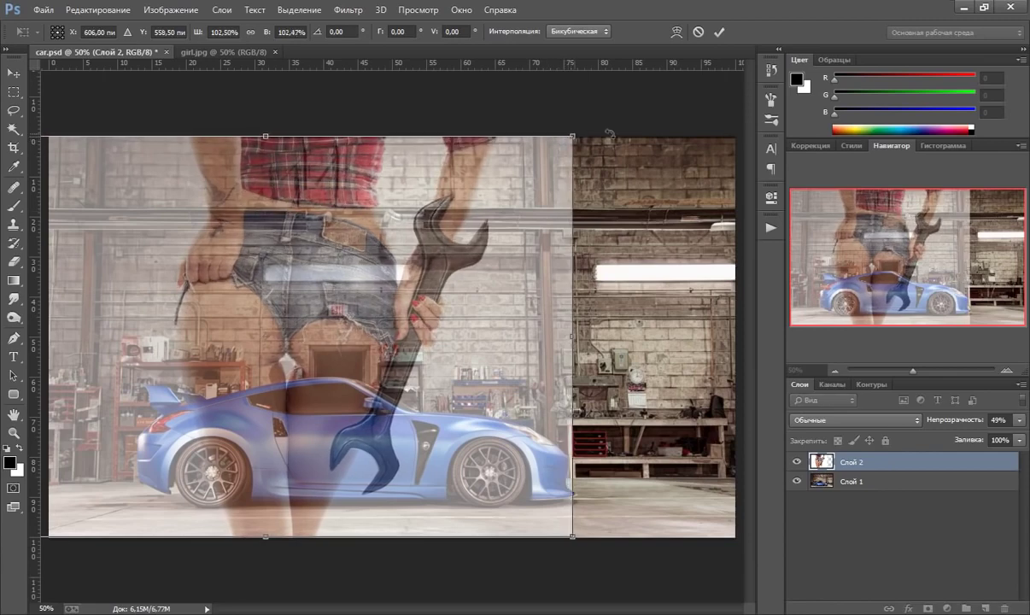
key("Return")
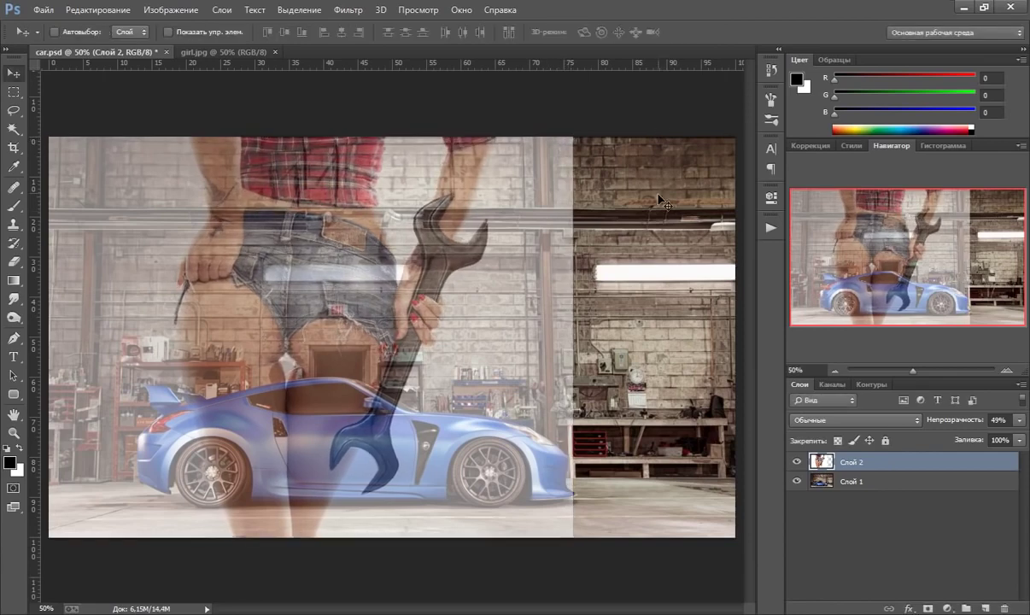
left_click(1018, 420)
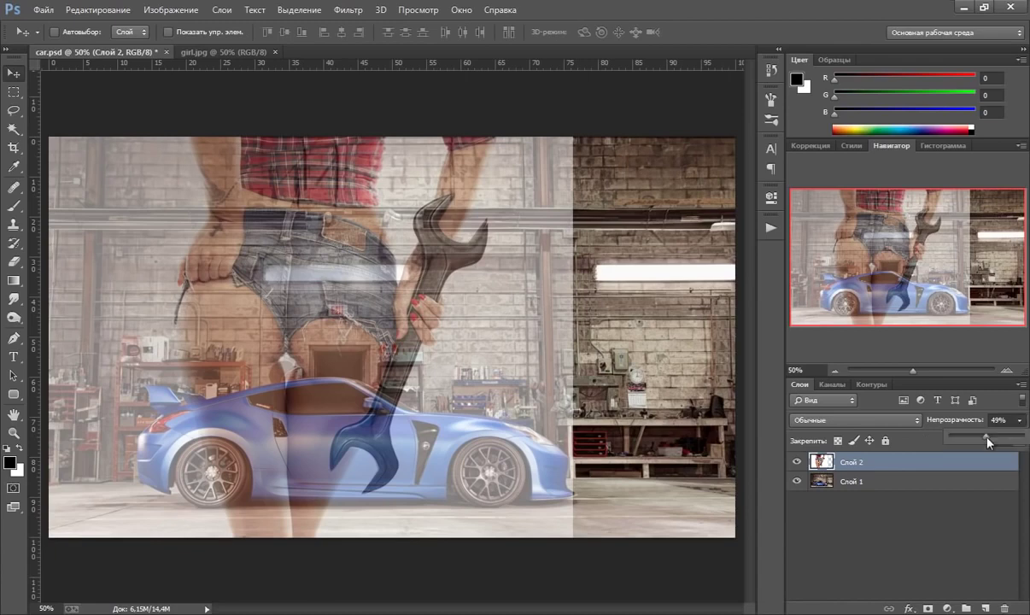
left_click_drag(986, 436, 1022, 435)
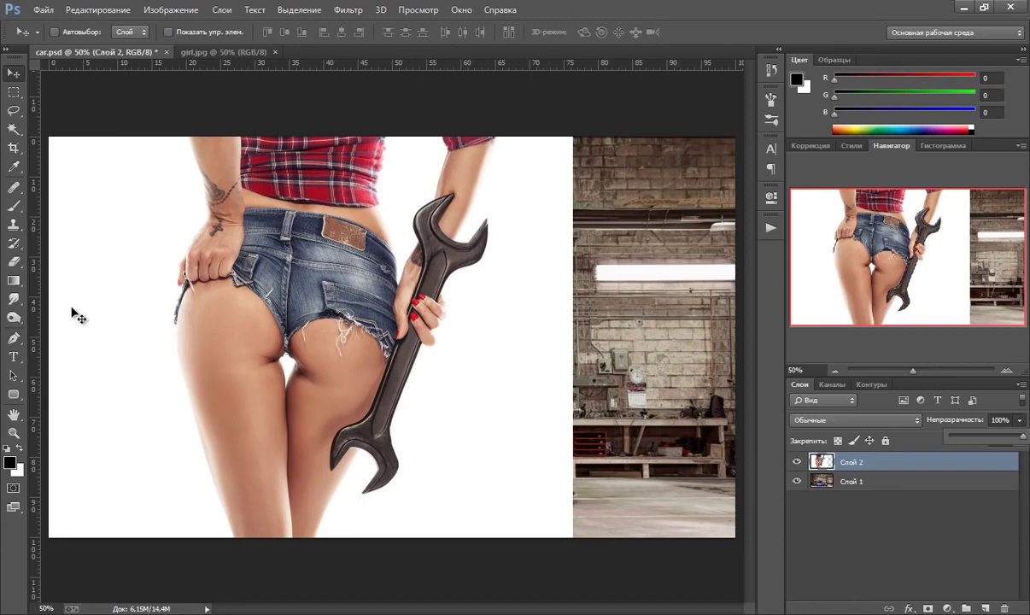
- Zoom in on the girl's upper left and Pen-trace down her left arm to the hand
left_click(14, 432)
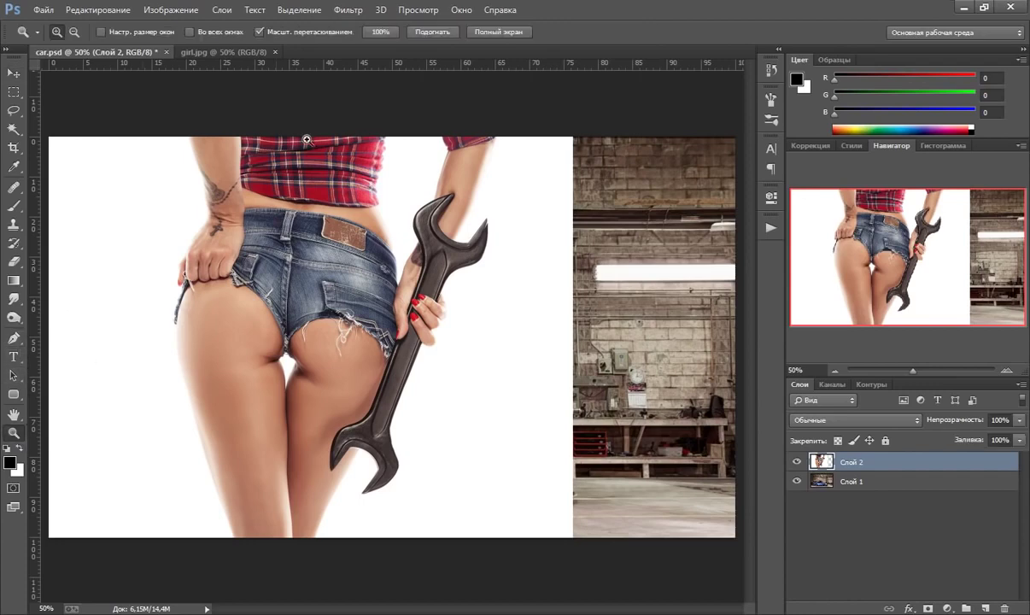
left_click(191, 167)
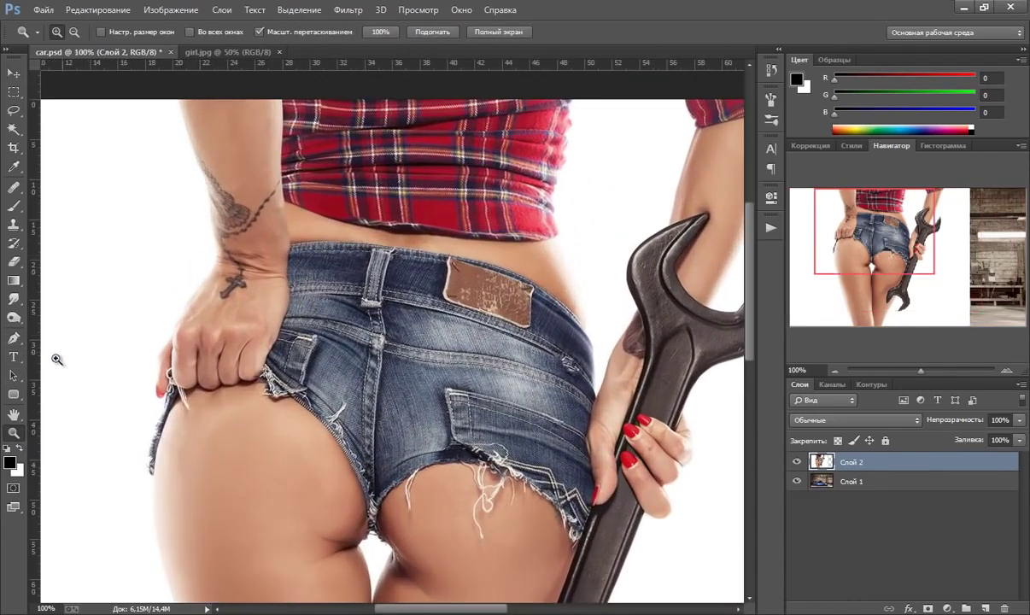
left_click(14, 338)
left_click(174, 90)
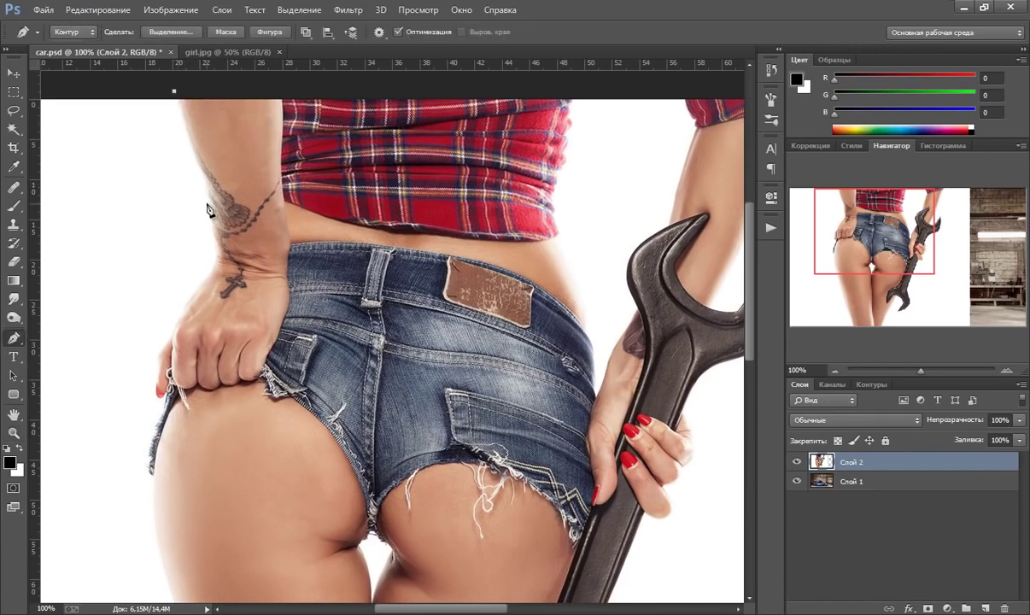
left_click(183, 310)
left_click_drag(214, 260, 215, 253)
left_click_drag(214, 293, 197, 292)
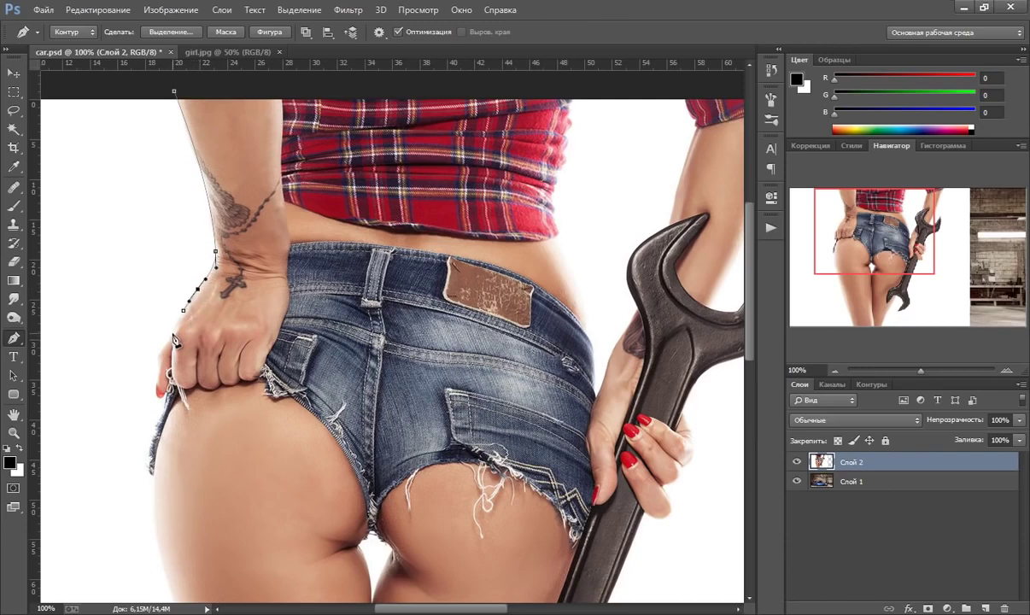
left_click(172, 334)
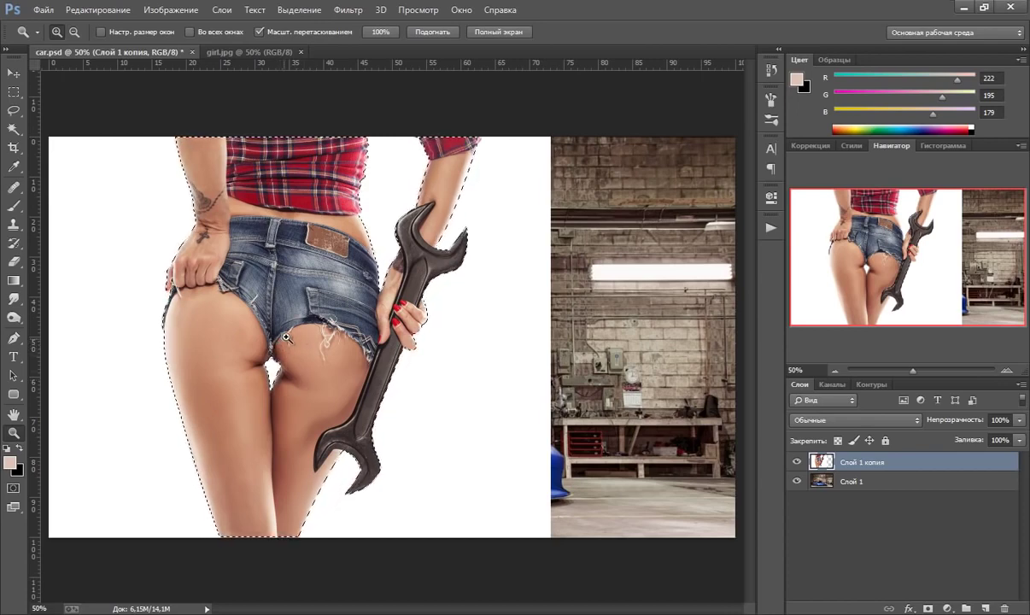
- Refine the selection edge with 0.3 px feather, outputting to a new layer with layer mask
left_click(301, 10)
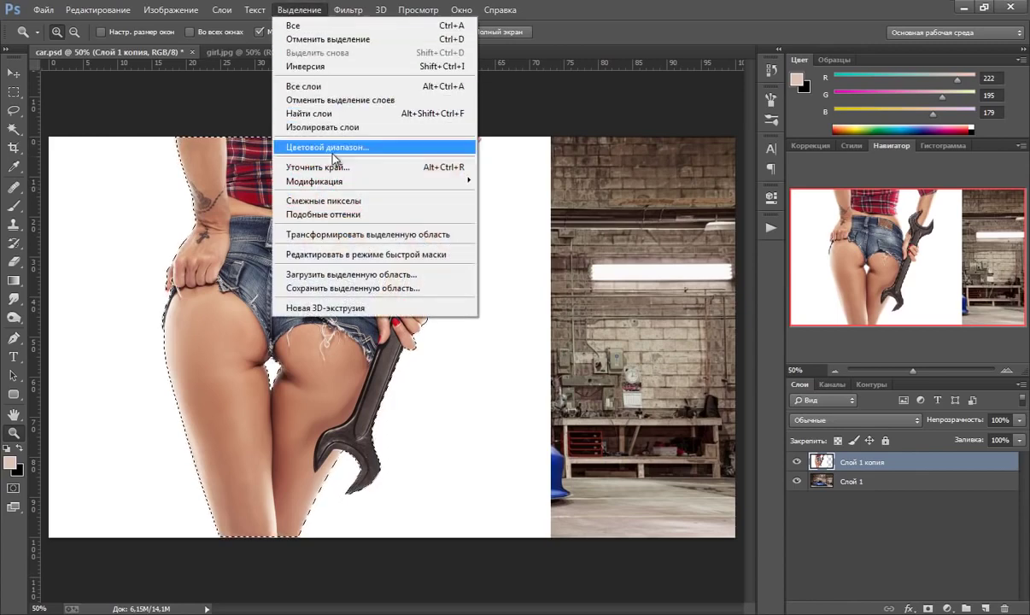
left_click(337, 167)
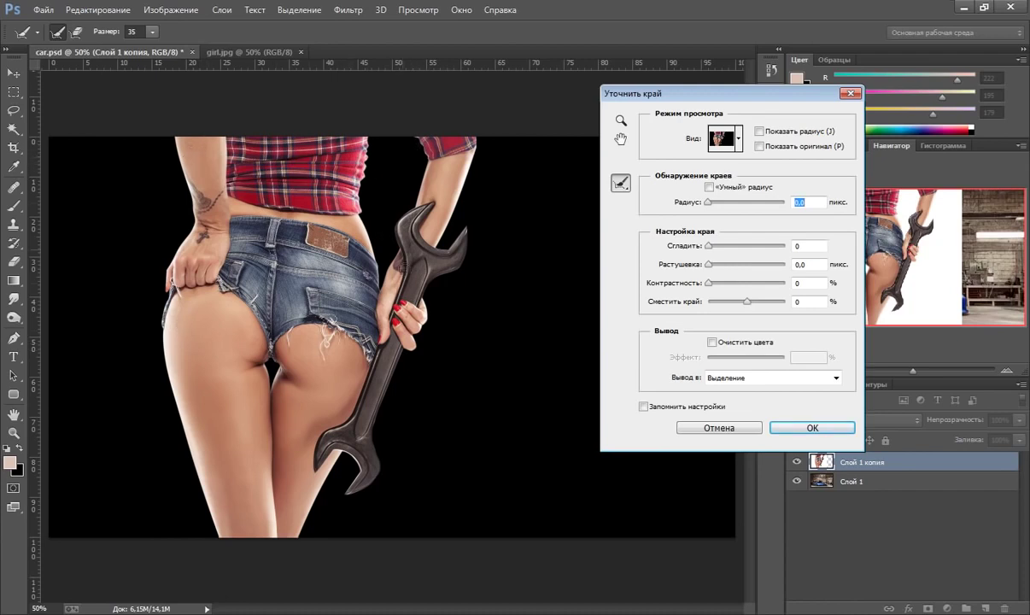
left_click_drag(662, 100, 599, 109)
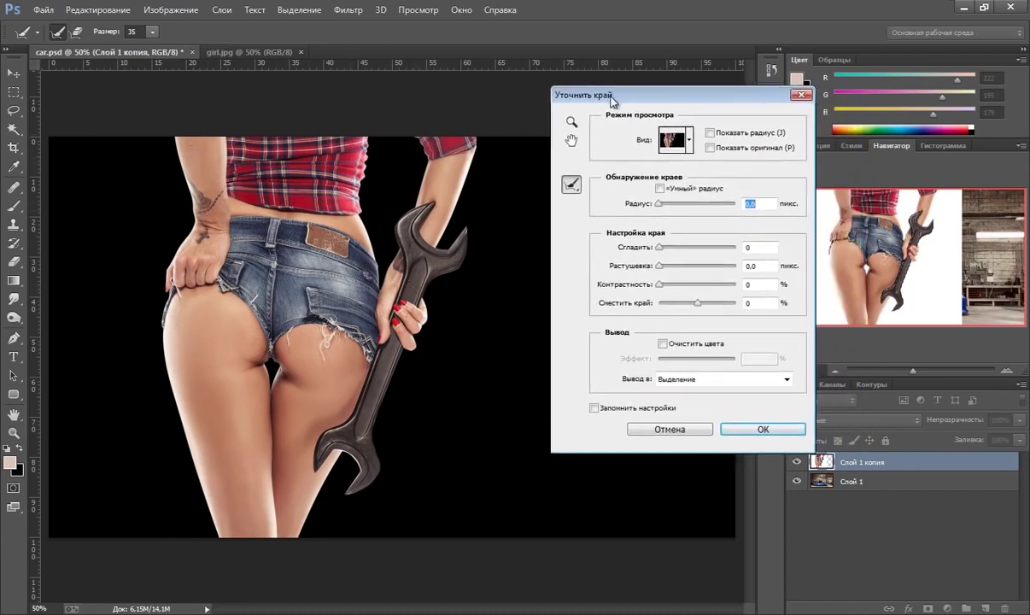
left_click(646, 274)
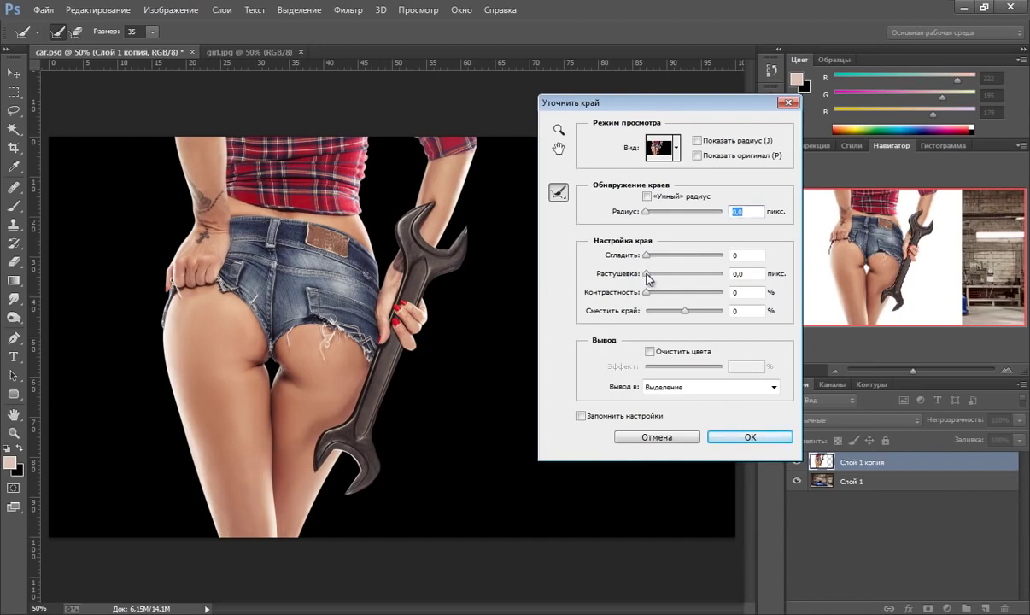
left_click(647, 274)
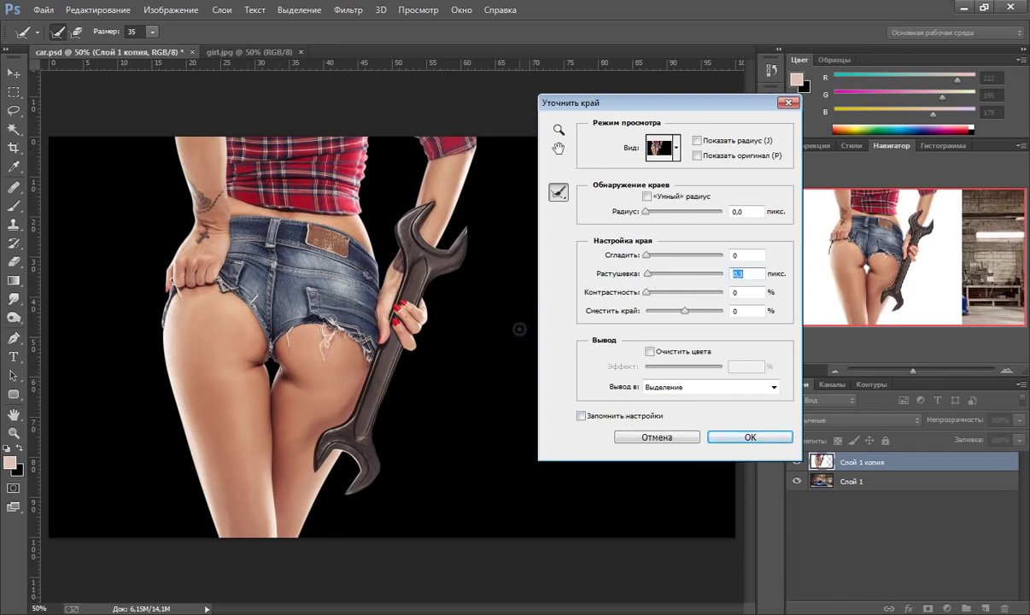
left_click(676, 149)
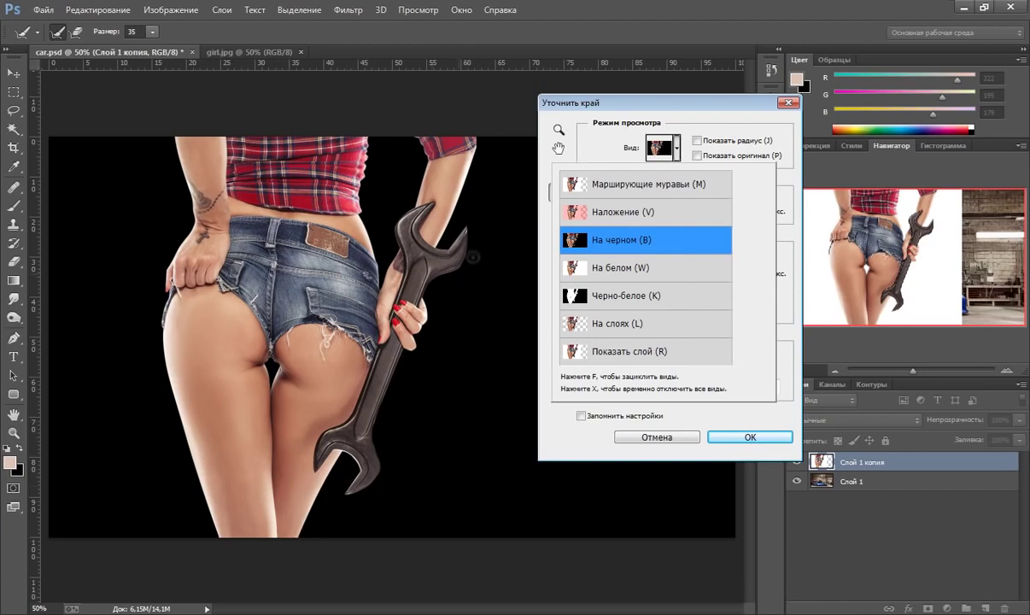
left_click(636, 130)
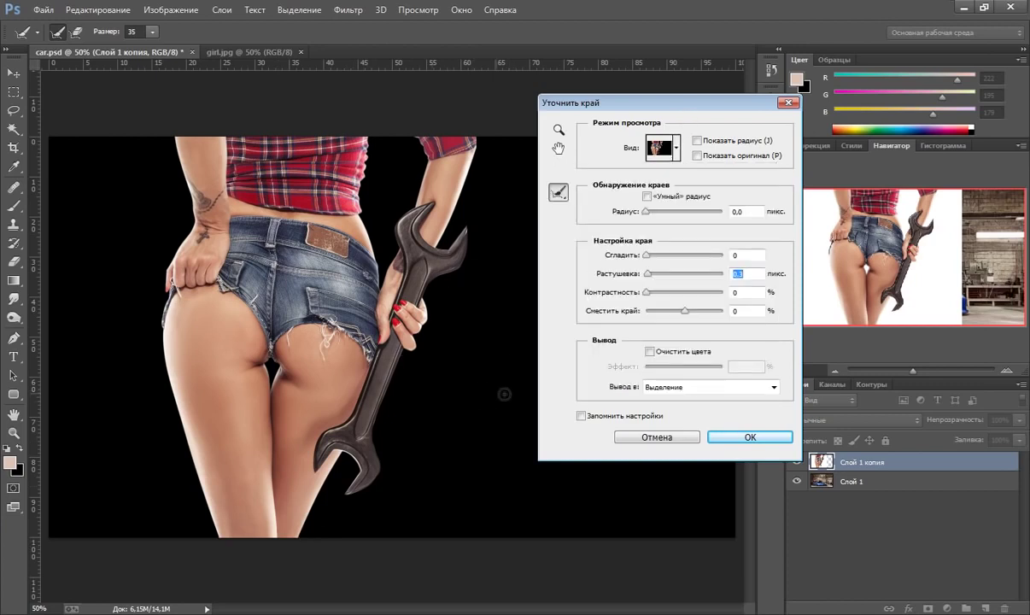
left_click(670, 387)
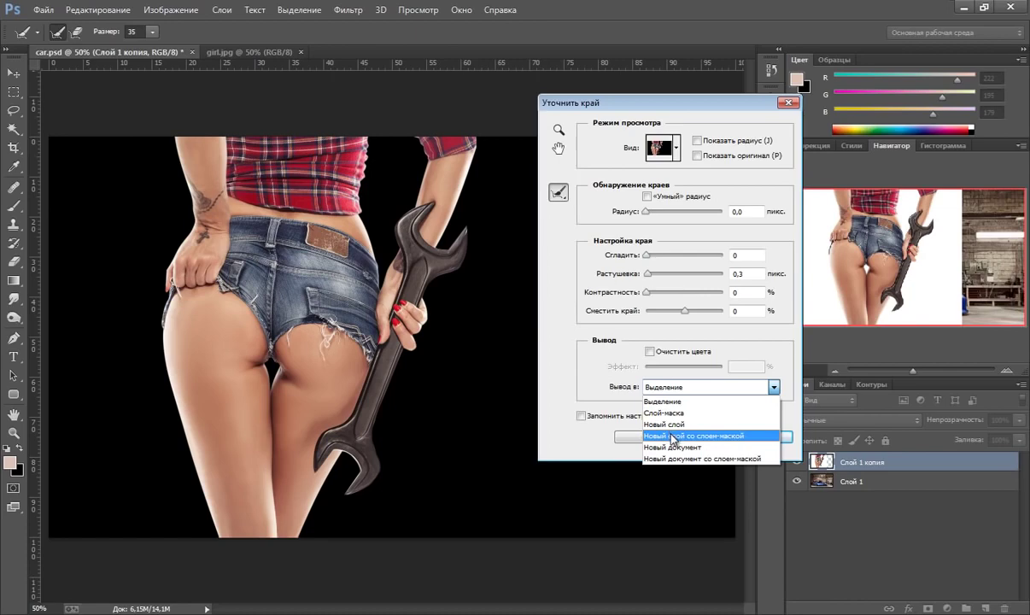
left_click(672, 436)
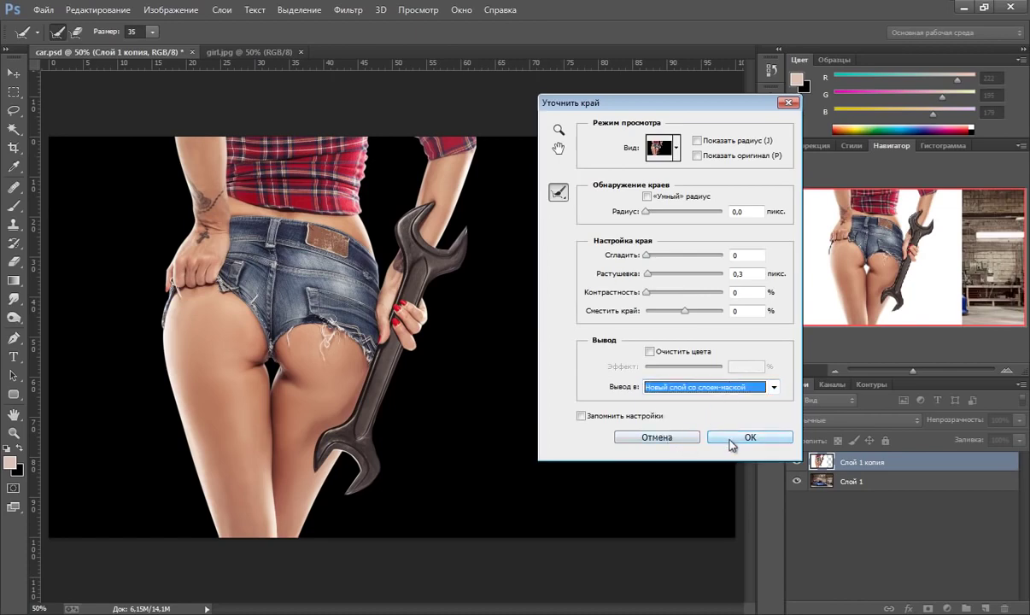
left_click(733, 439)
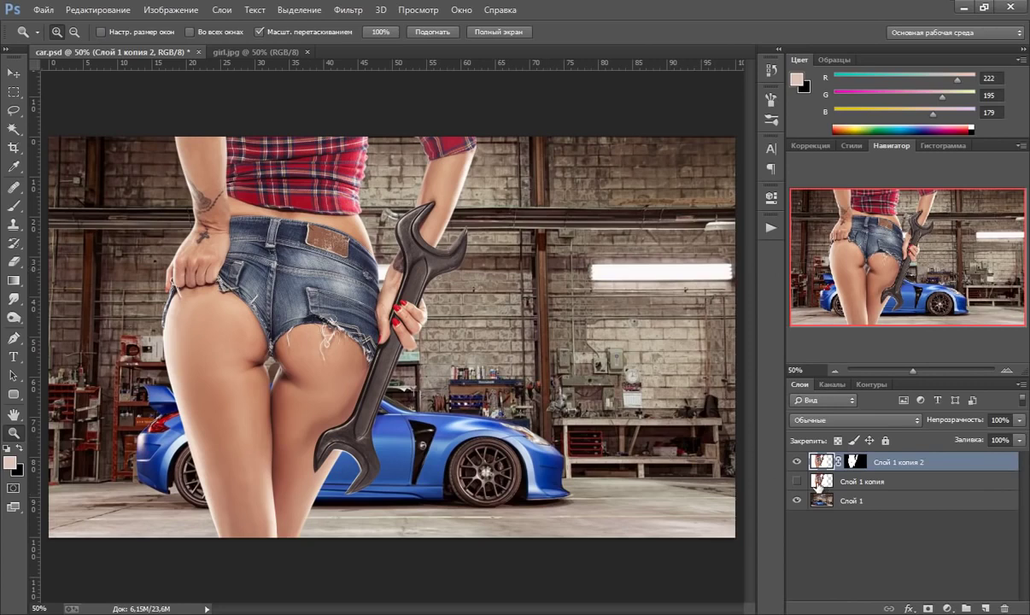
- Delete the unmasked 'Слой 1 копия' layer
left_click(818, 484)
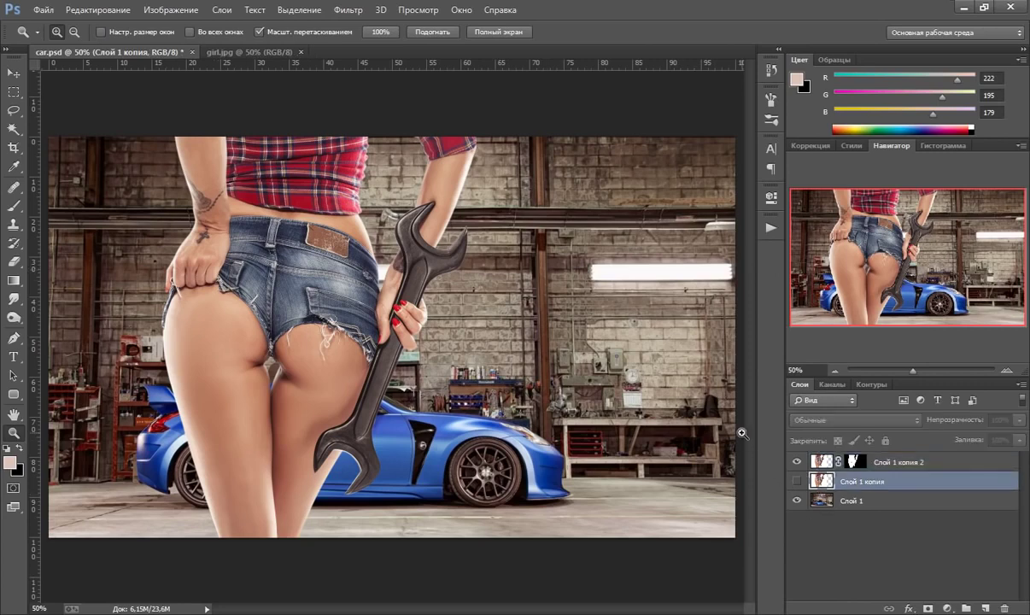
key("Delete")
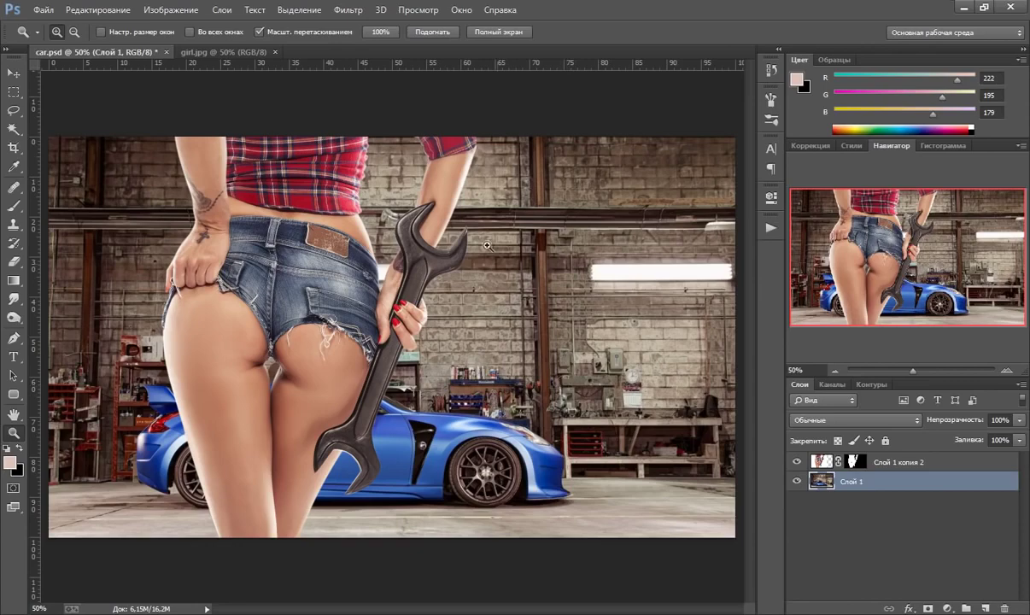
- Apply a 2.0 px Gaussian Blur to the garage, then stamp all visible layers (Ctrl+Alt+Shift+E)
left_click(347, 9)
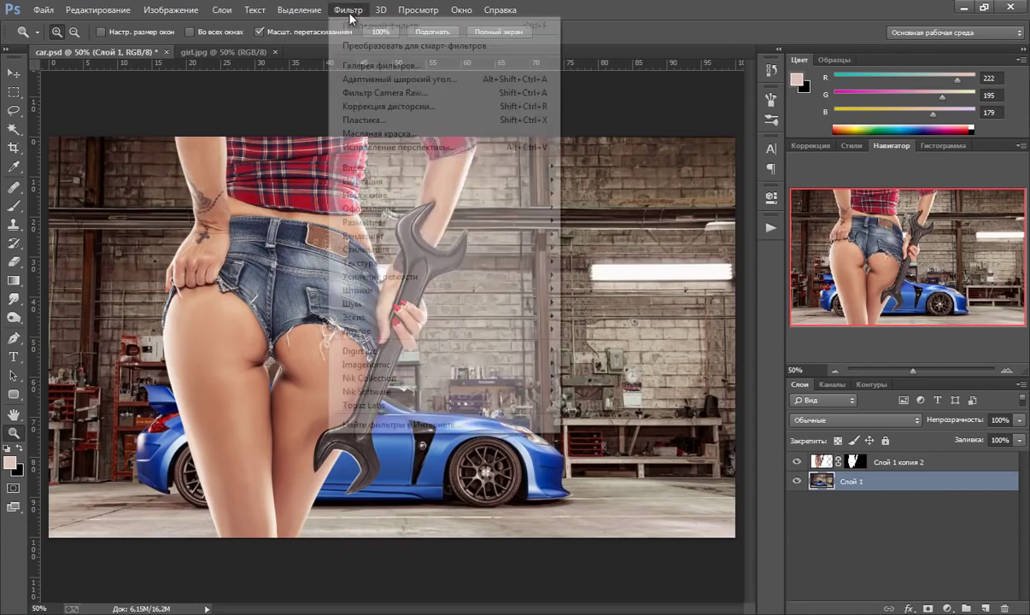
mouse_move(362, 222)
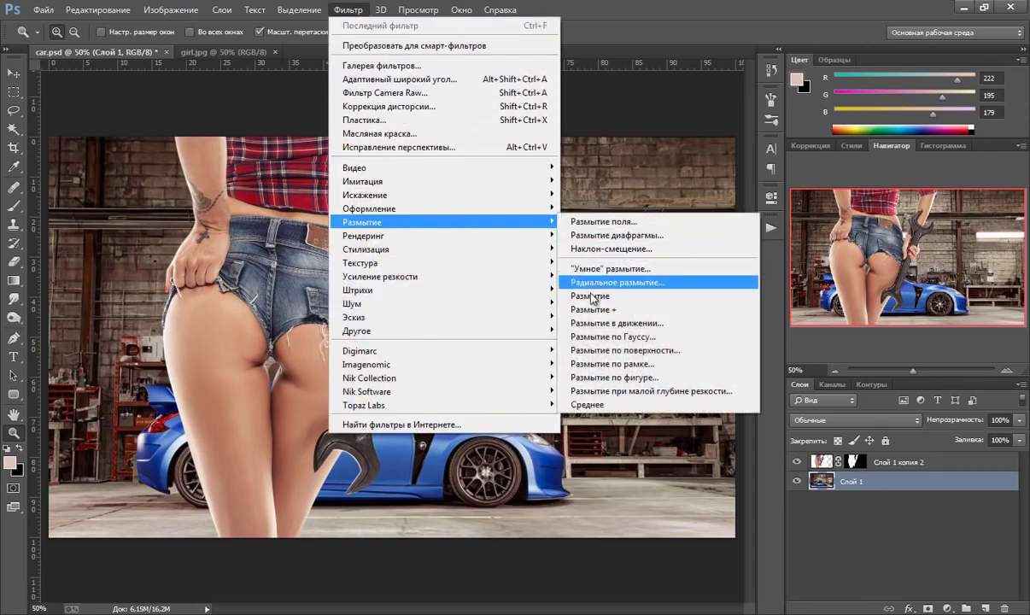
left_click(598, 337)
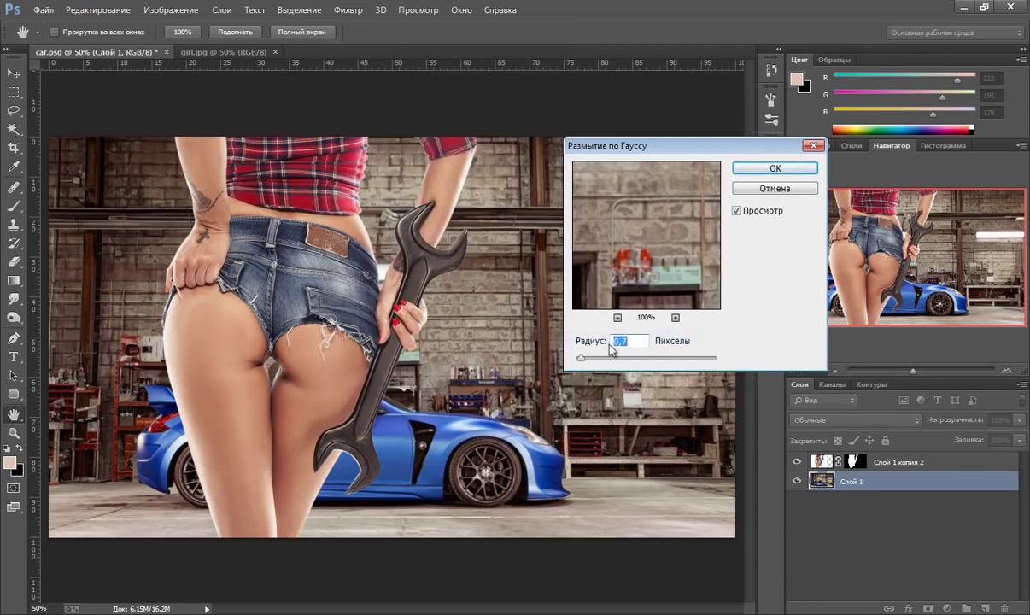
left_click_drag(586, 362, 593, 362)
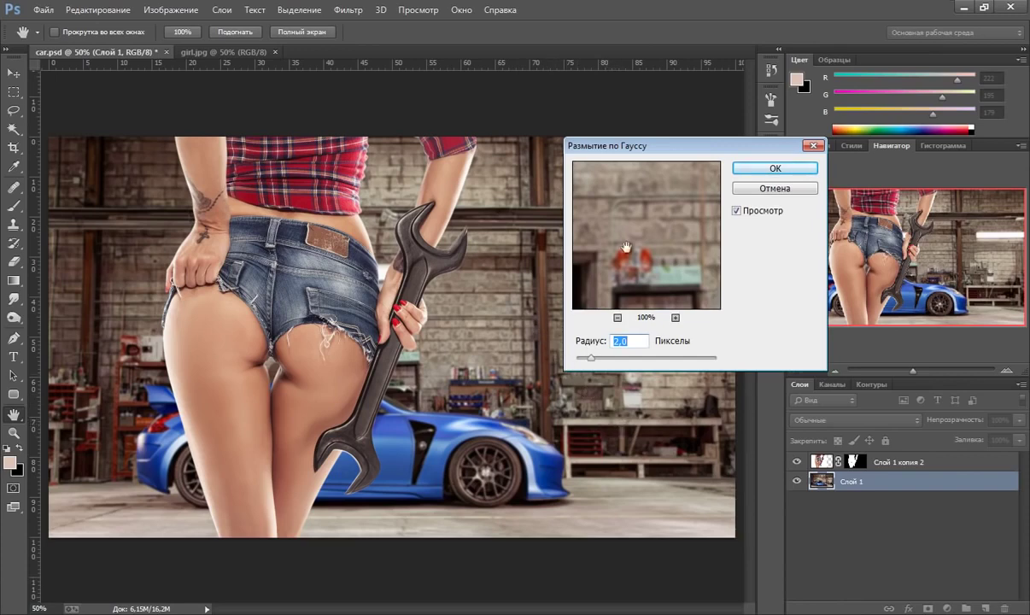
left_click(757, 169)
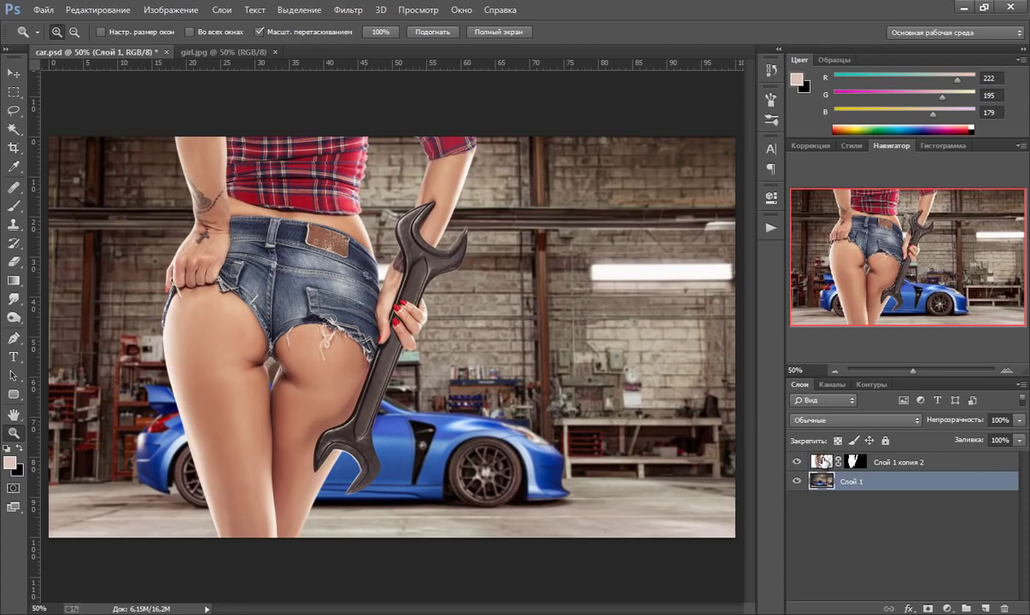
left_click(901, 462)
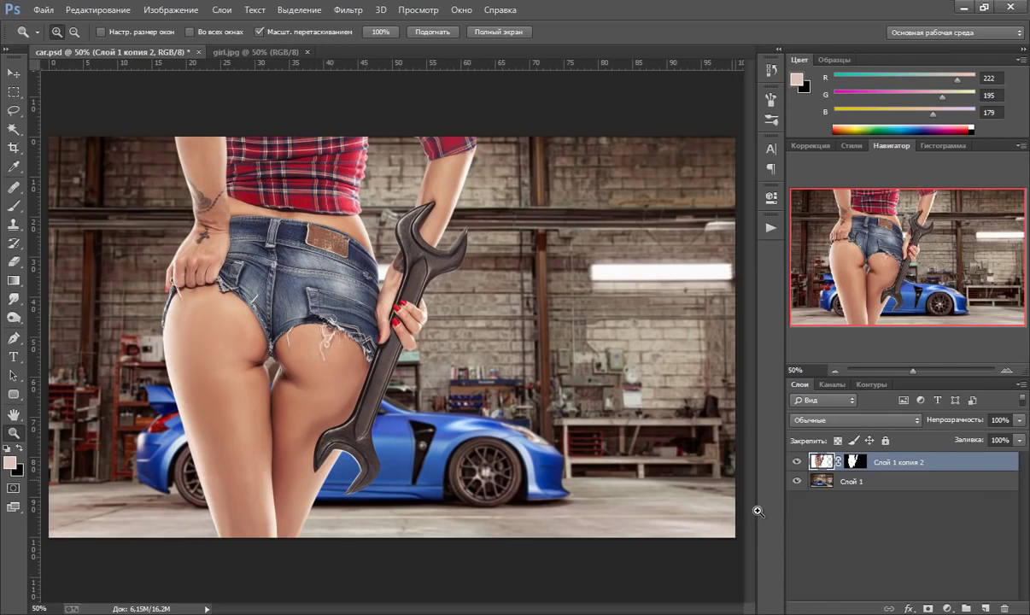
key("ctrl+shift+alt+e")
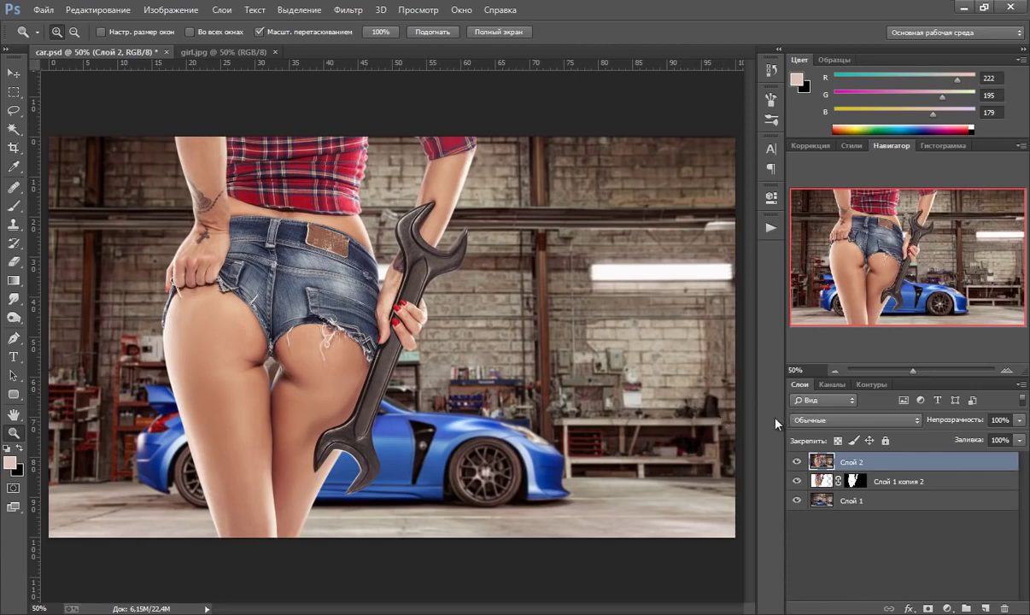
- Load the Blue channel's brightness as a selection from the Channels panel
left_click(832, 385)
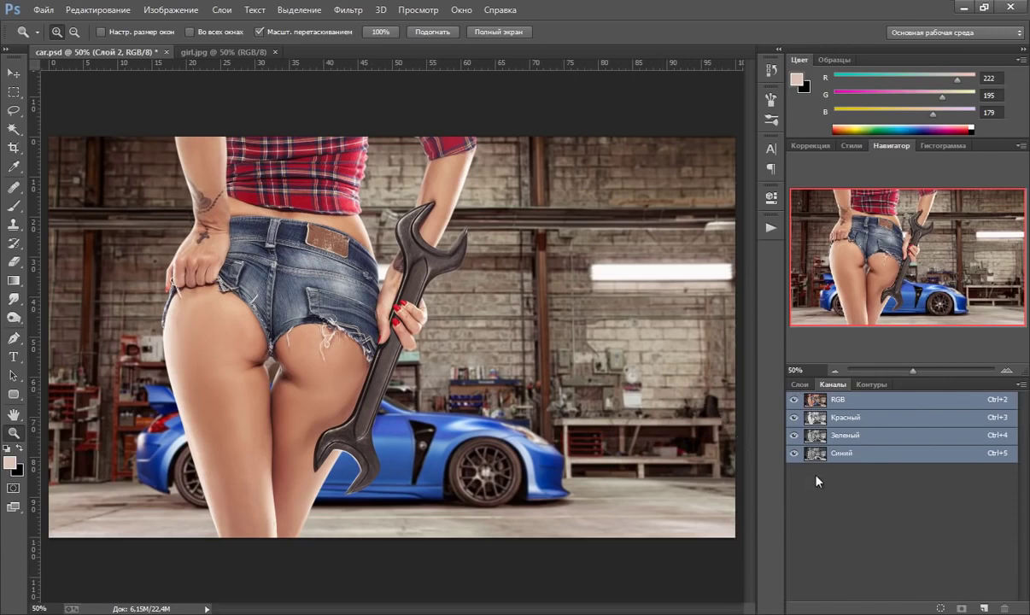
left_click_drag(820, 458, 821, 460)
left_click(817, 457, "ctrl")
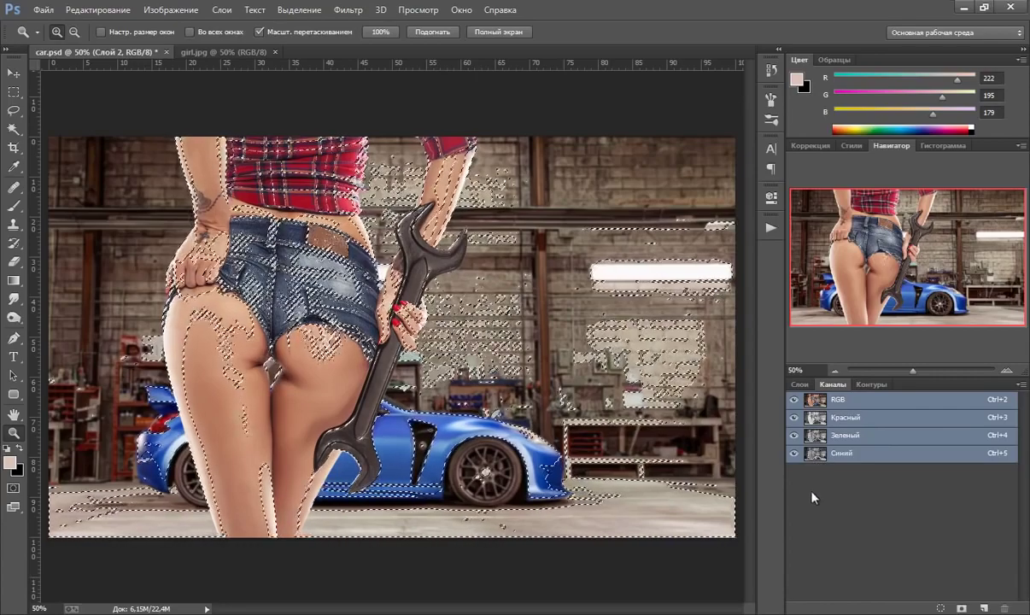
left_click(798, 385)
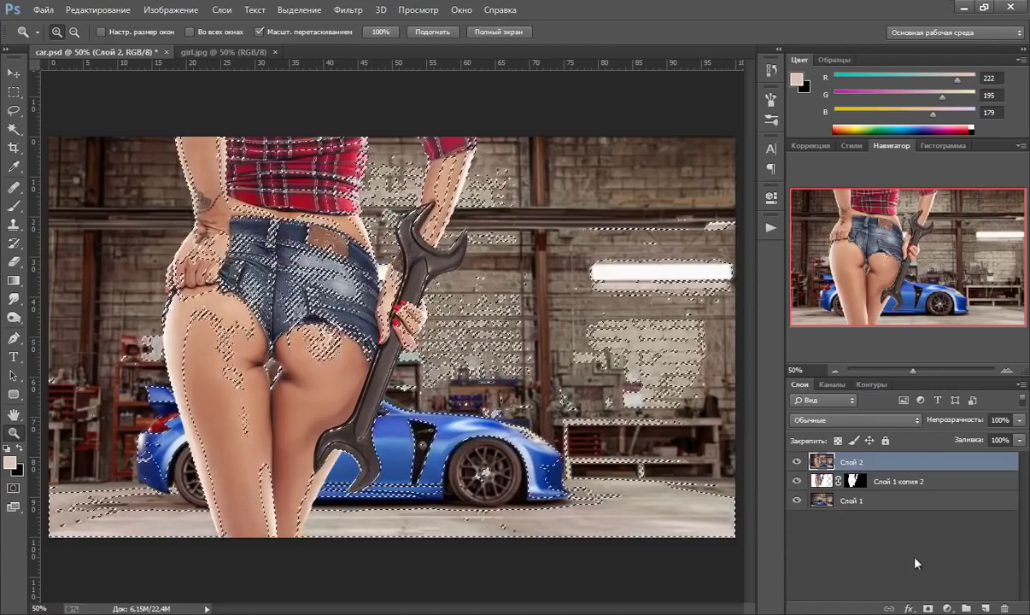
- Add a Vibrance adjustment layer from the selection and set its blend mode to Screen
left_click(948, 608)
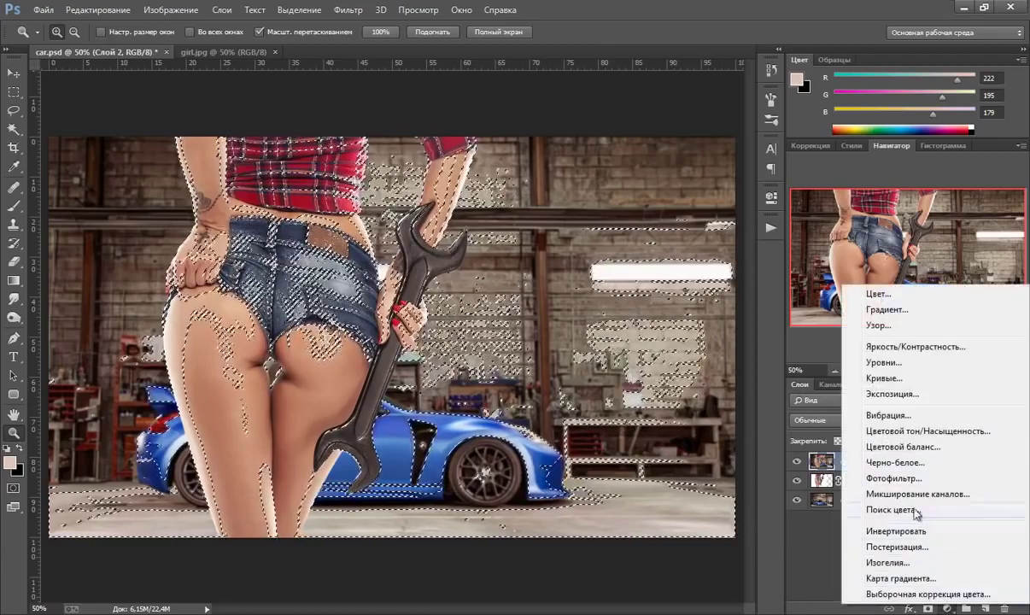
left_click(887, 416)
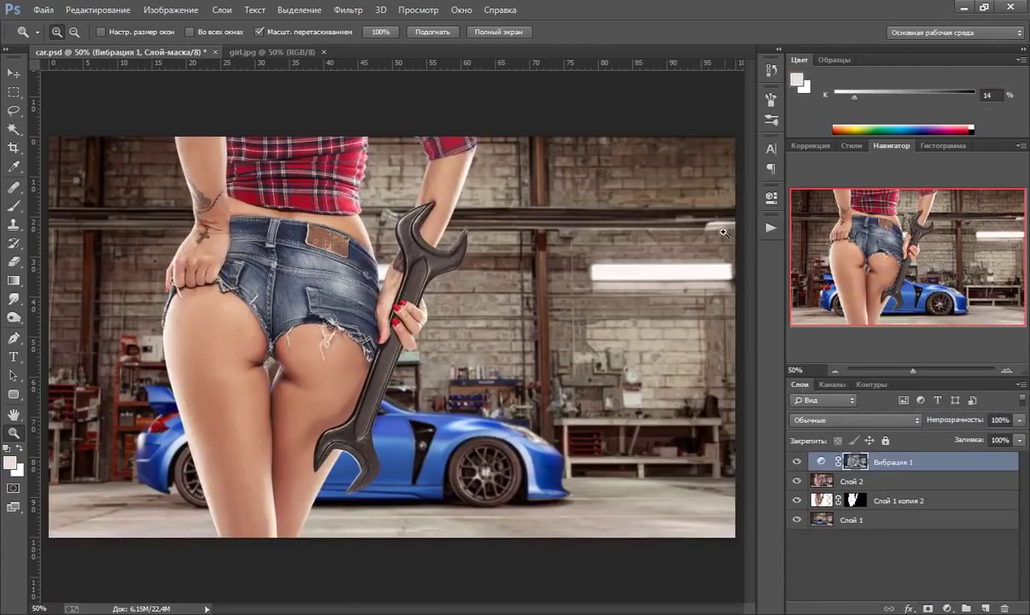
left_click(818, 421)
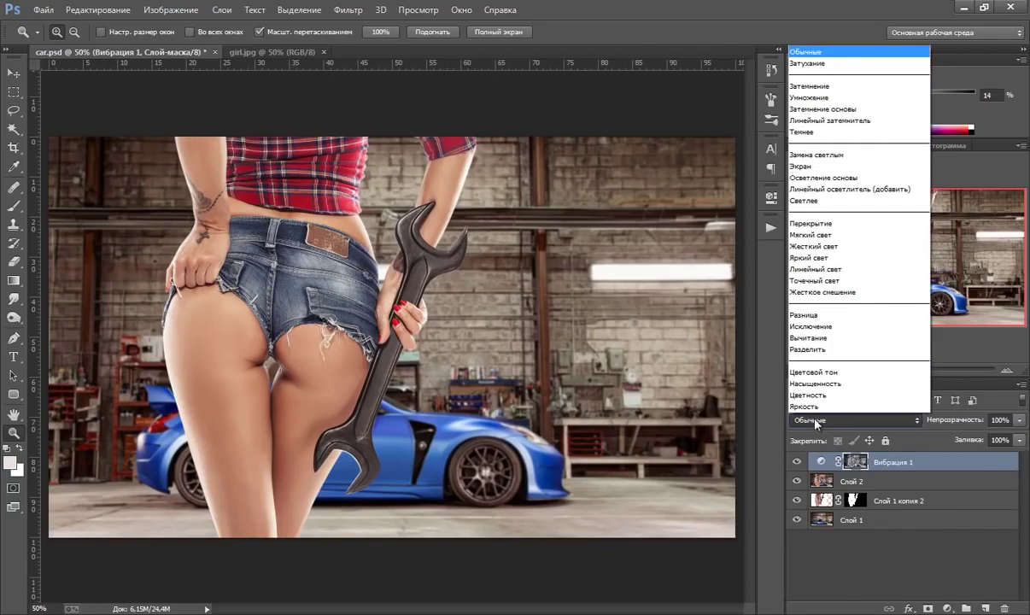
left_click(807, 168)
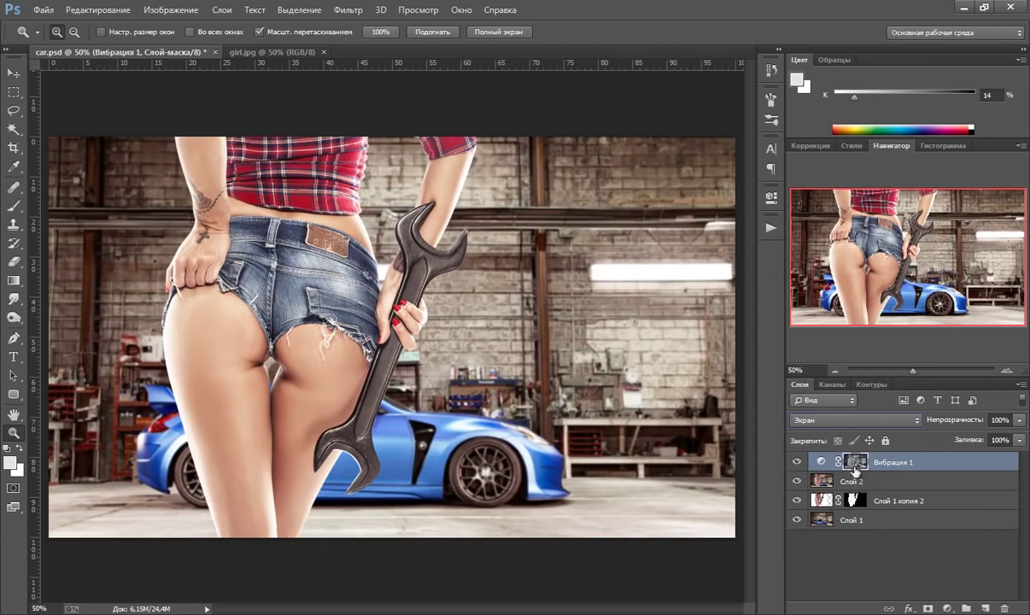
left_click(169, 9)
mouse_move(196, 45)
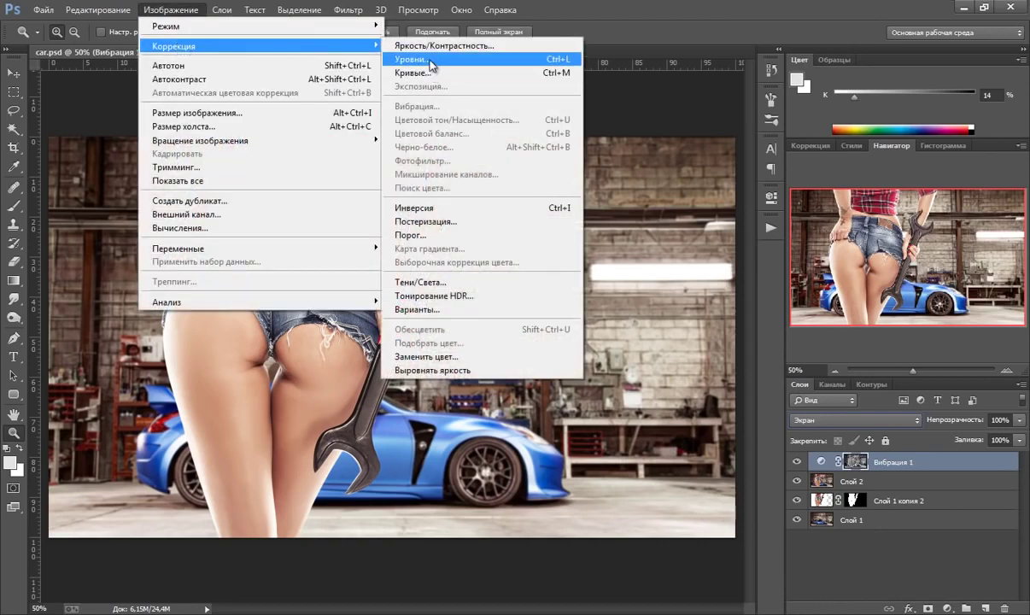
- Apply Levels to the Vibrance mask: black point 103, gamma about 1.05, white point 217
left_click(432, 64)
left_click_drag(730, 85, 711, 86)
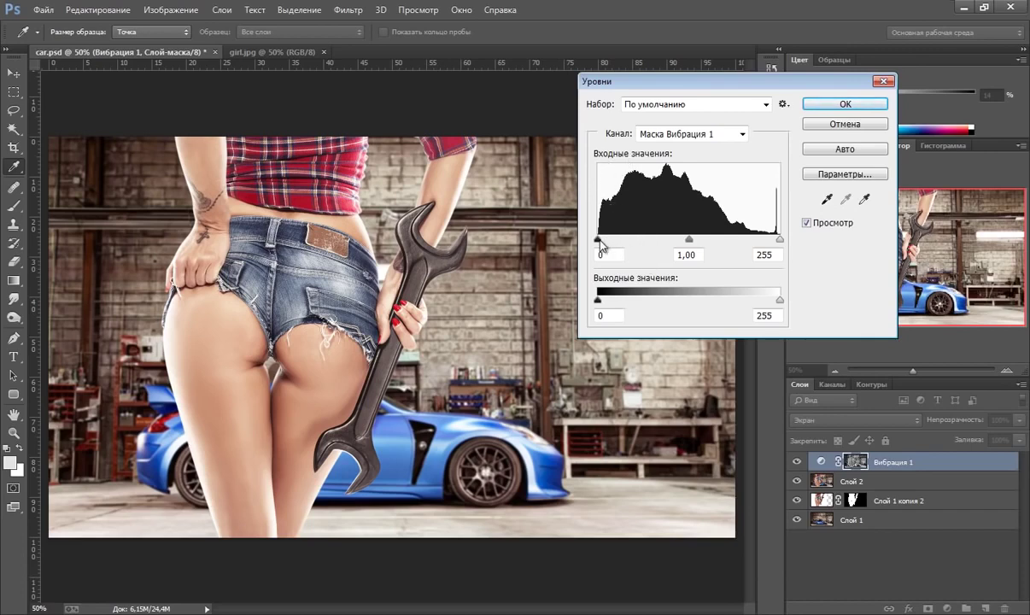
left_click_drag(600, 242, 649, 242)
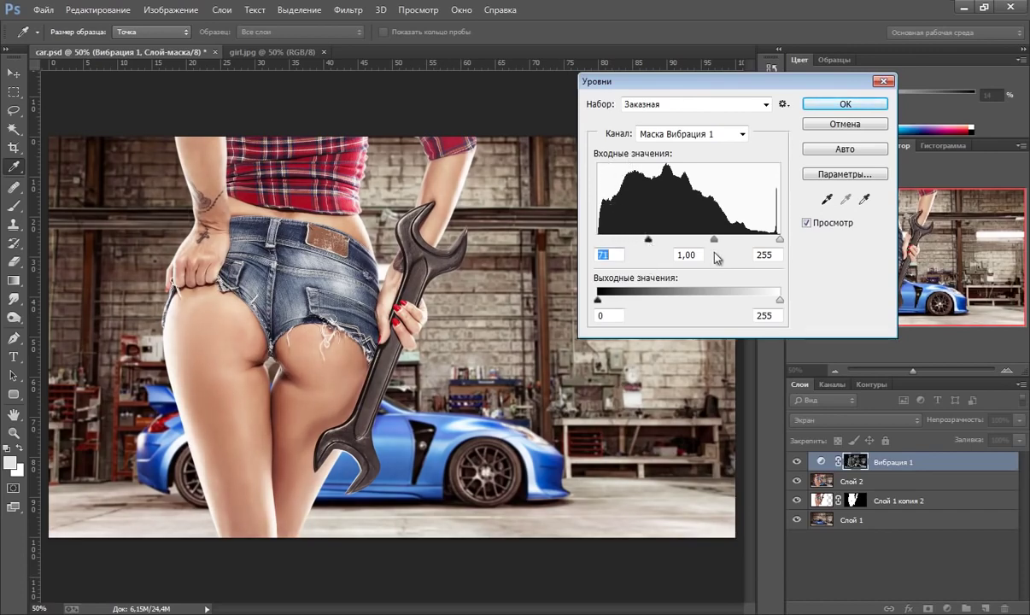
mouse_move(714, 240)
left_mouse_down()
mouse_move(659, 239)
mouse_move(722, 240)
mouse_move(671, 240)
mouse_move(689, 240)
left_mouse_up()
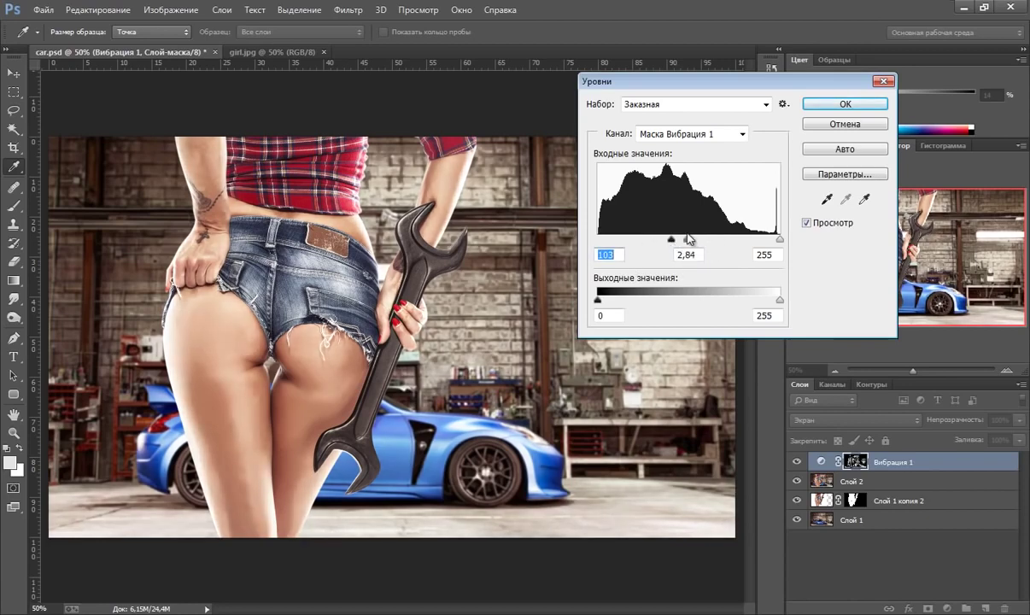
left_click(689, 240)
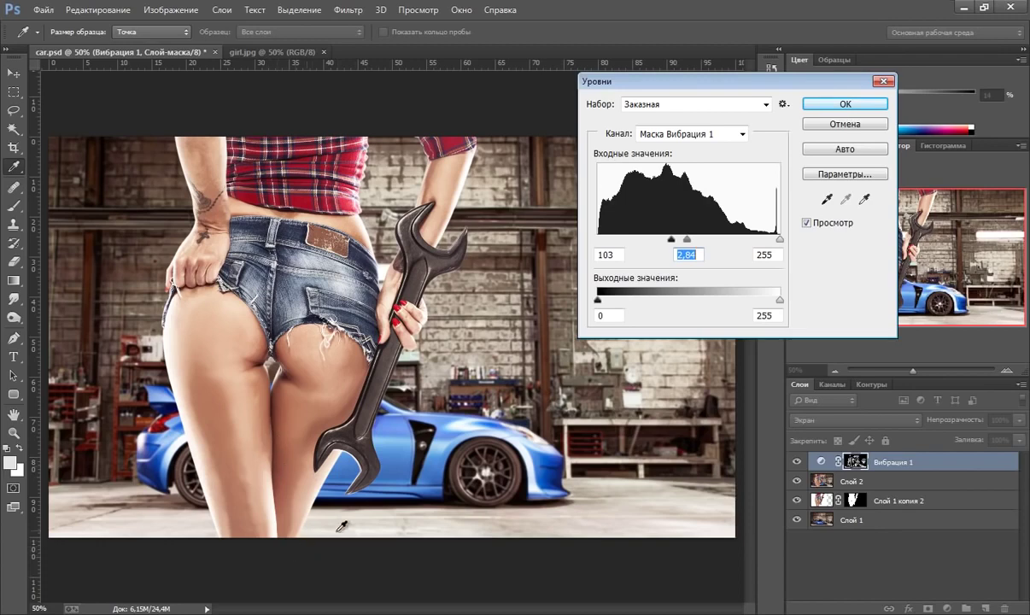
mouse_move(687, 240)
left_mouse_down()
mouse_move(771, 240)
mouse_move(755, 242)
left_mouse_up()
double_click(683, 254)
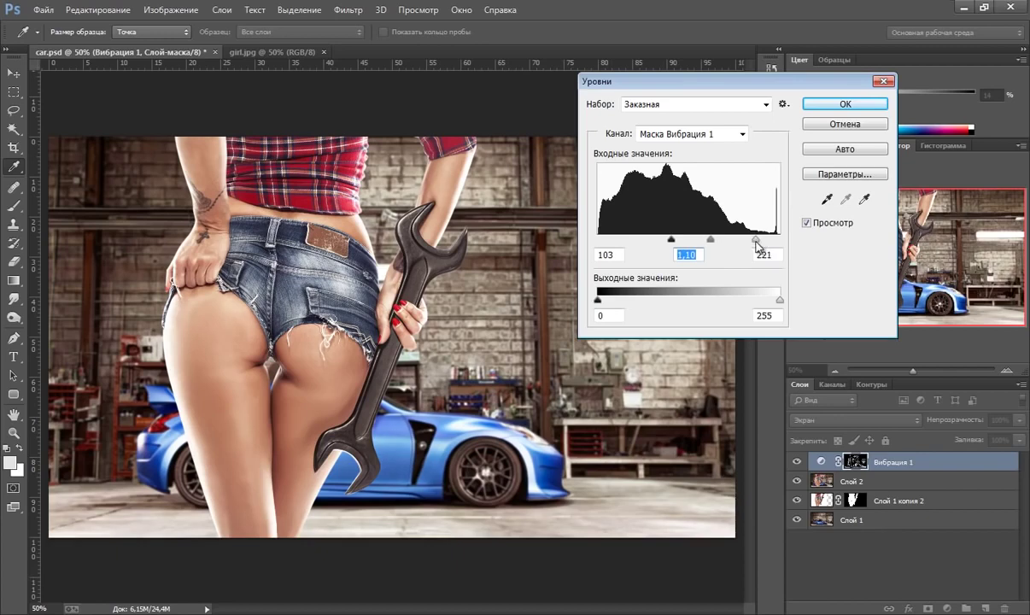
left_click(755, 241)
type("217")
left_click_drag(711, 240, 713, 240)
left_click(753, 243)
left_click(828, 105)
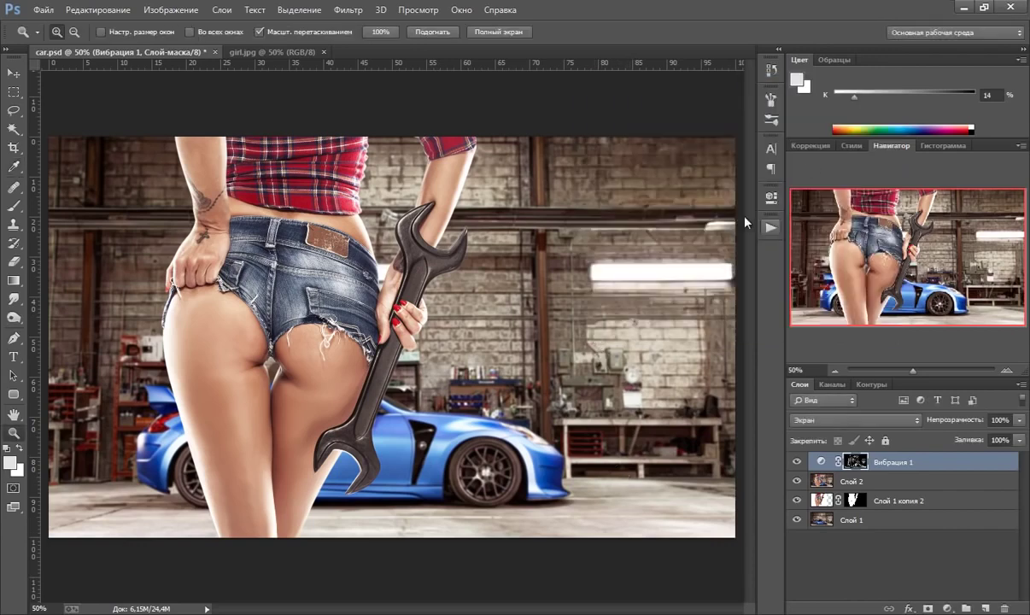
- Toggle 'Вибрация 1' visibility to compare, then stamp all visible layers into a new top layer
left_click(799, 462)
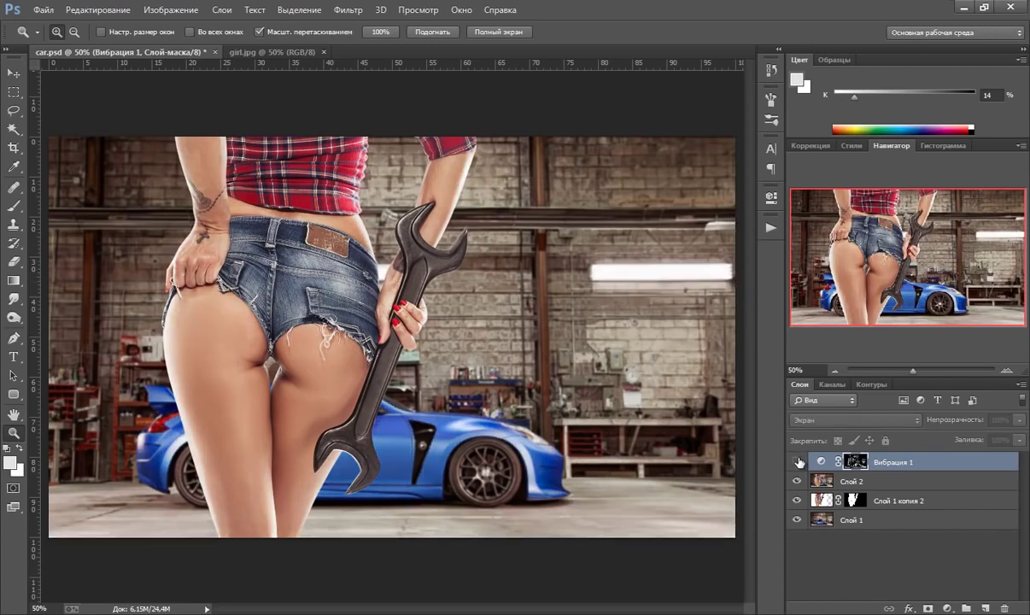
left_click(799, 461)
left_click(799, 462)
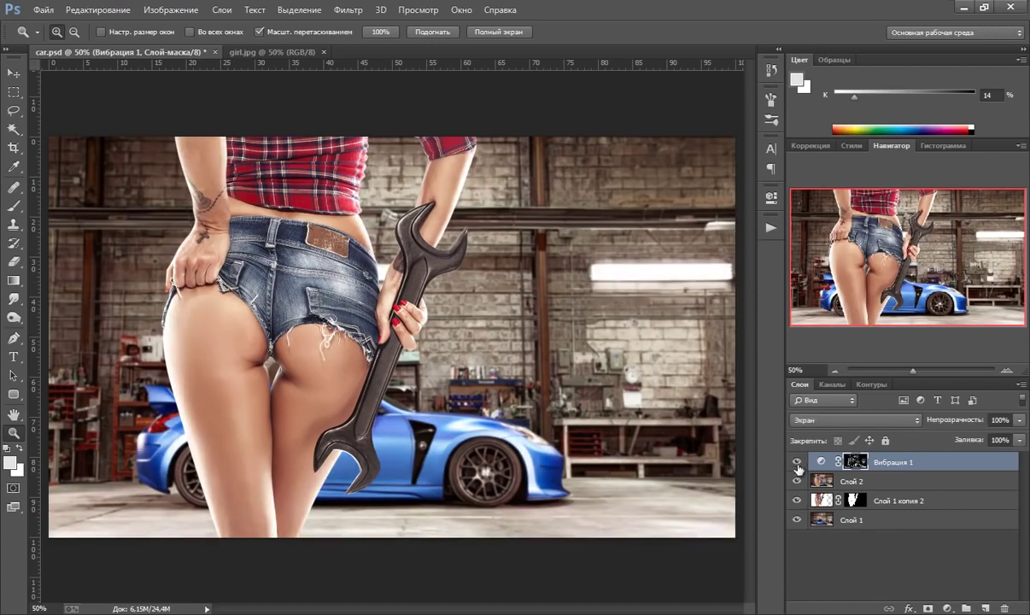
left_click(797, 462)
left_click(800, 464)
left_click(800, 464)
key("ctrl+shift+alt+e")
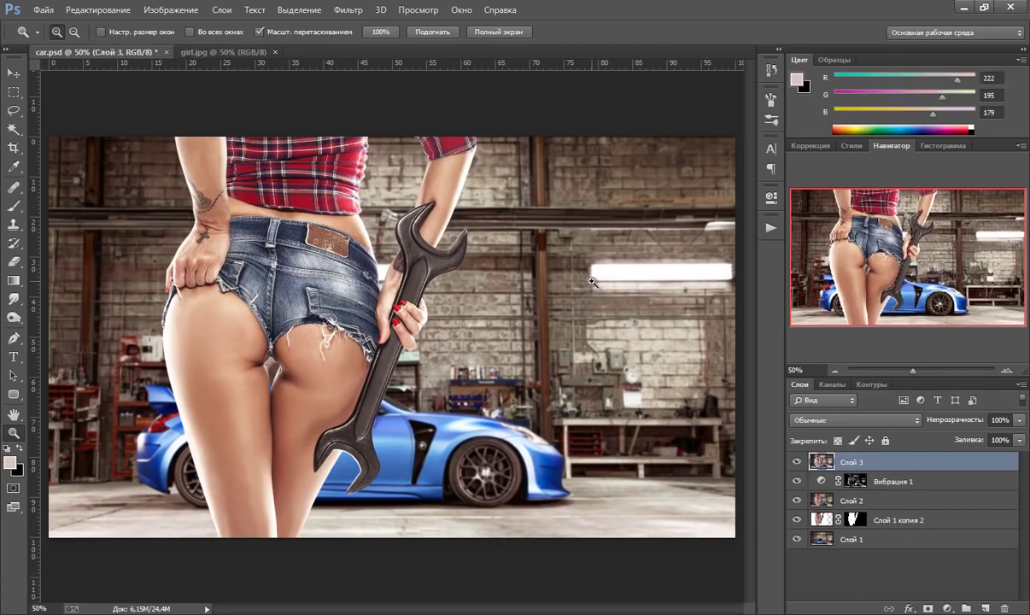
- In Color Efex Pro 4, keep Shape 1, set Center Size to about 50%, and add a filter slot
left_click(344, 10)
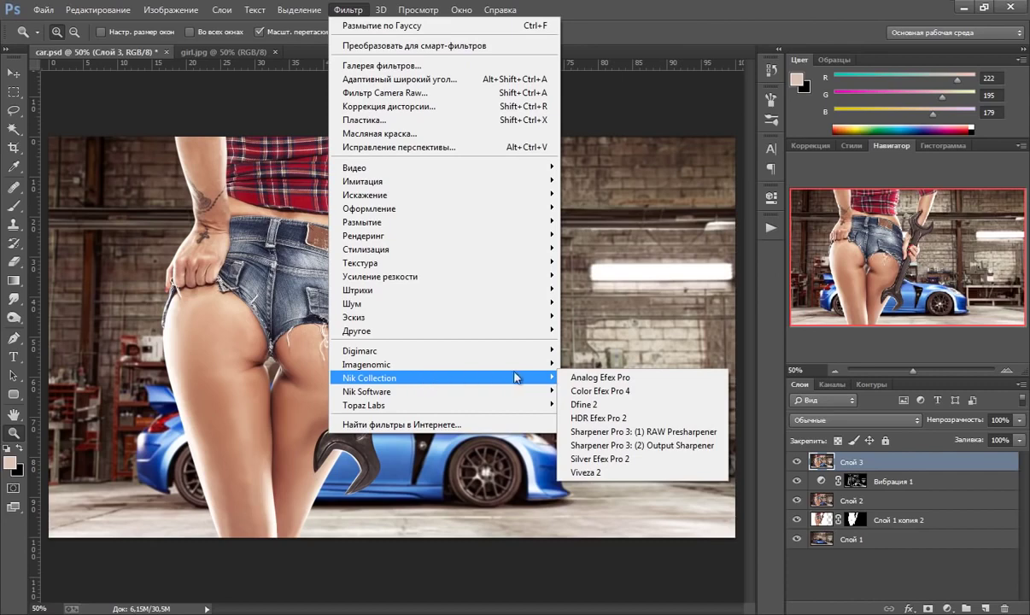
left_click(600, 390)
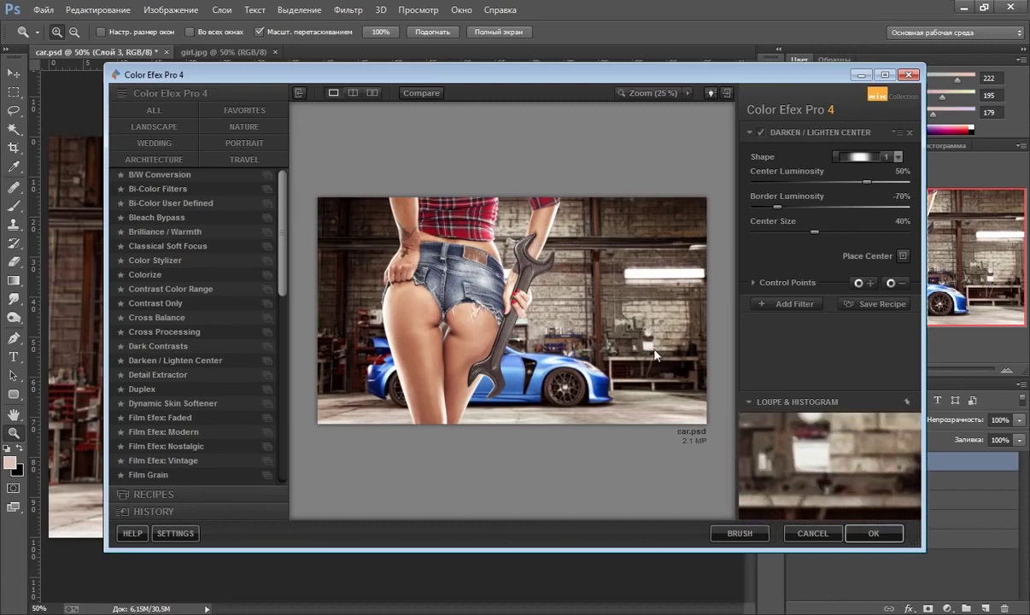
left_click(897, 156)
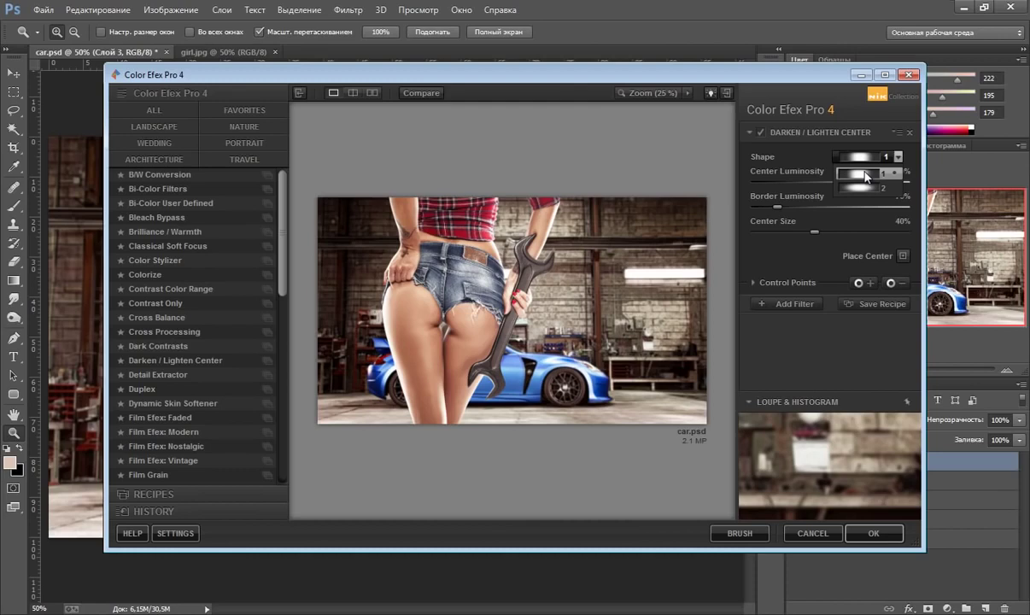
left_click(866, 176)
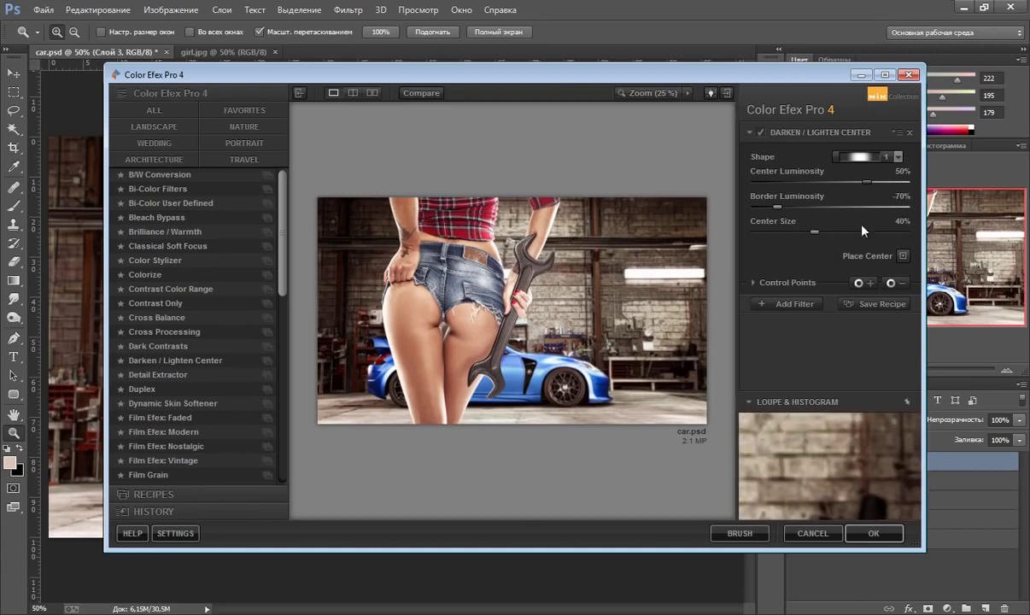
left_click_drag(813, 229, 821, 231)
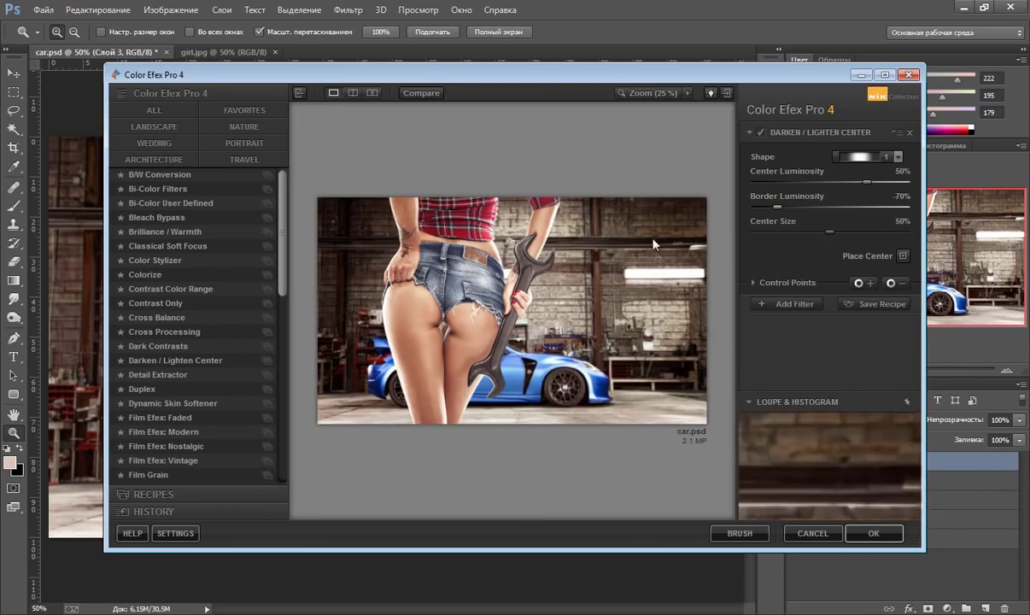
left_click(781, 304)
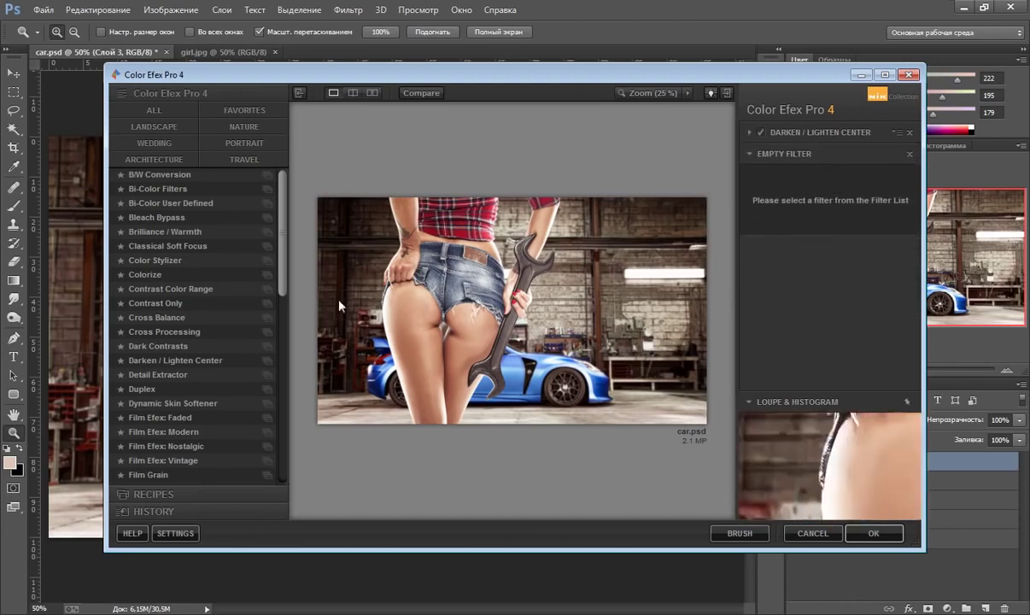
- Apply Low Key with Saturation 100%, Contrast 50% and Standard Low Key 16%
scroll(287, 256, "down", 1)
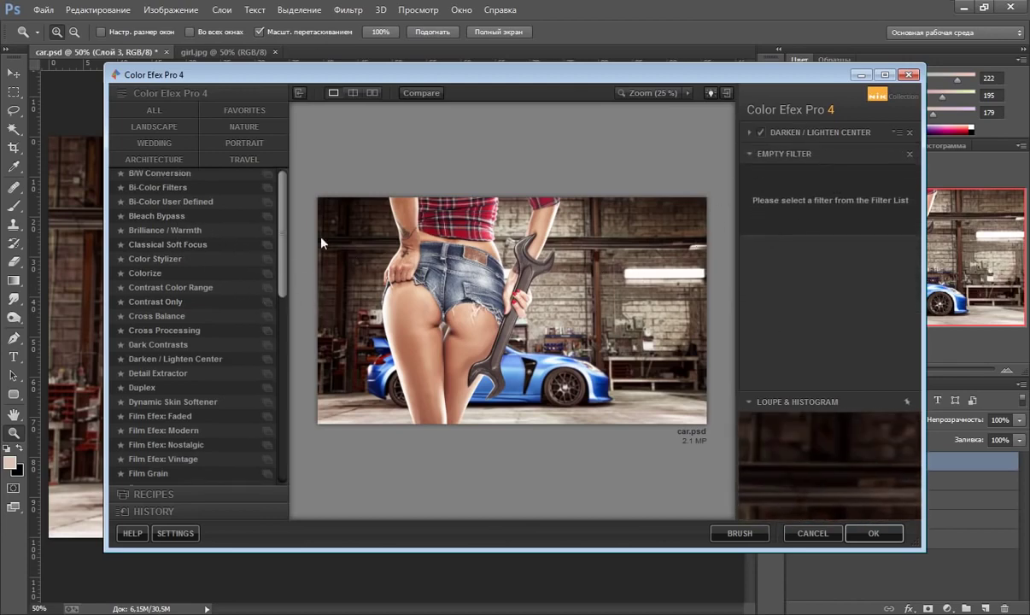
left_click_drag(283, 250, 285, 362)
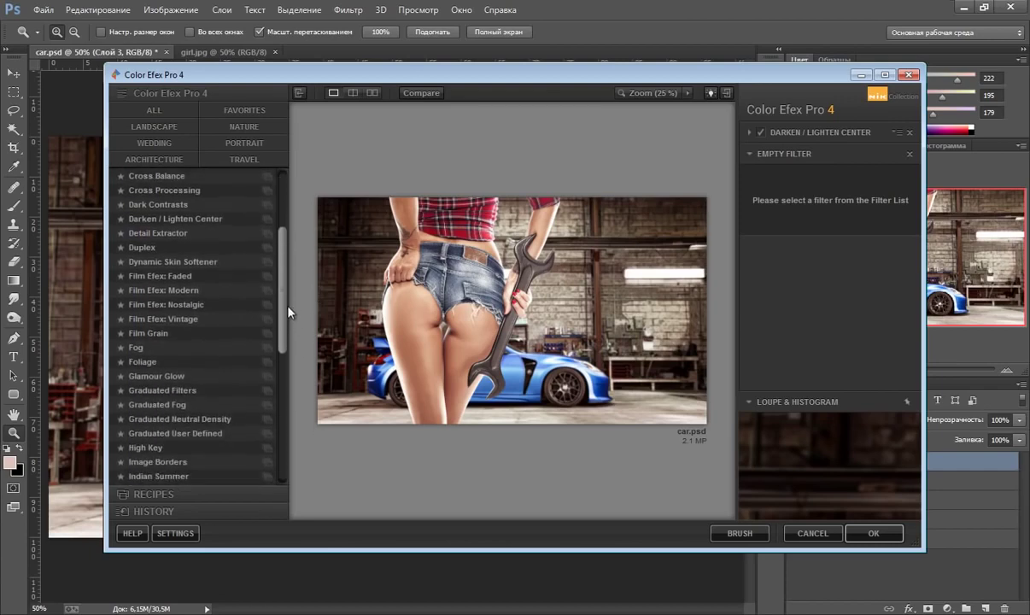
scroll(285, 365, "down", 1)
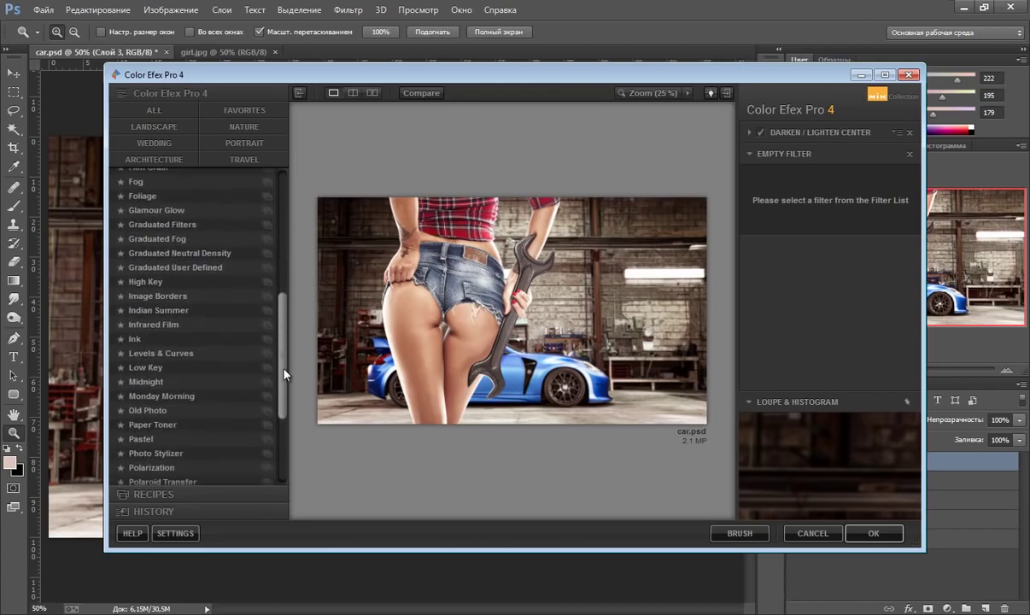
left_click(145, 367)
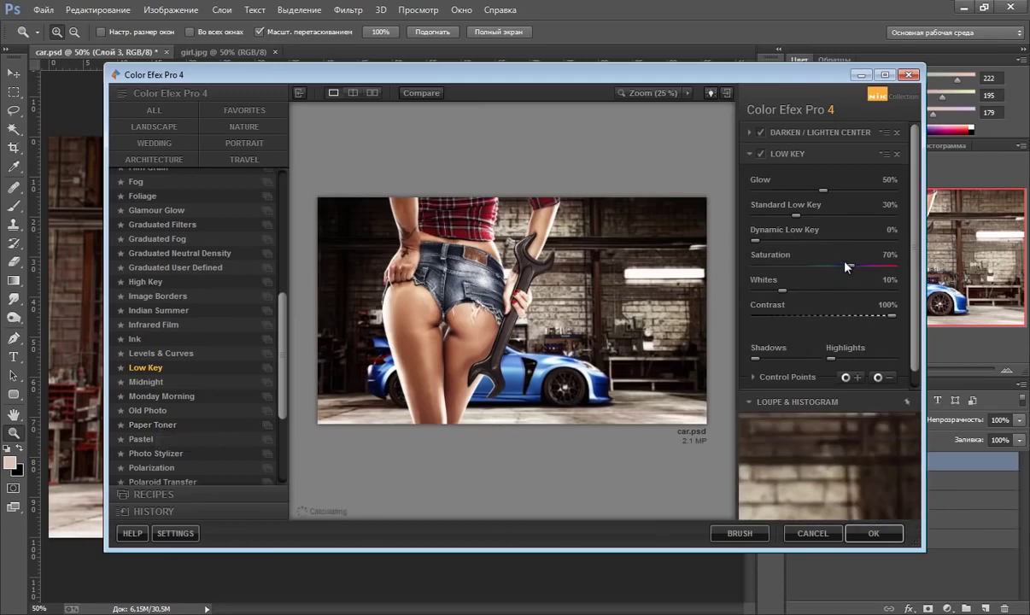
left_click_drag(847, 267, 898, 267)
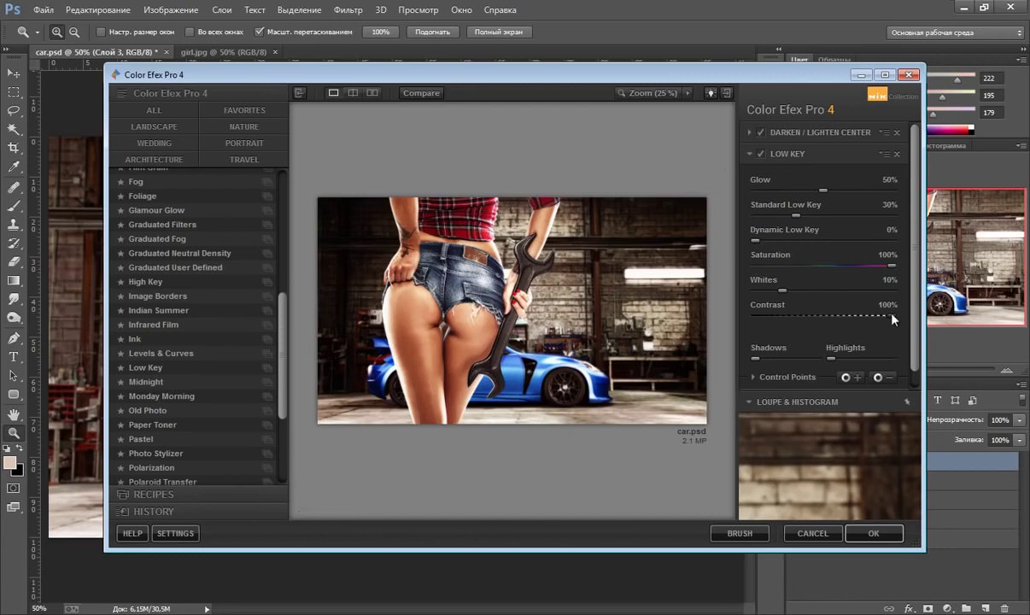
left_click_drag(859, 315, 827, 320)
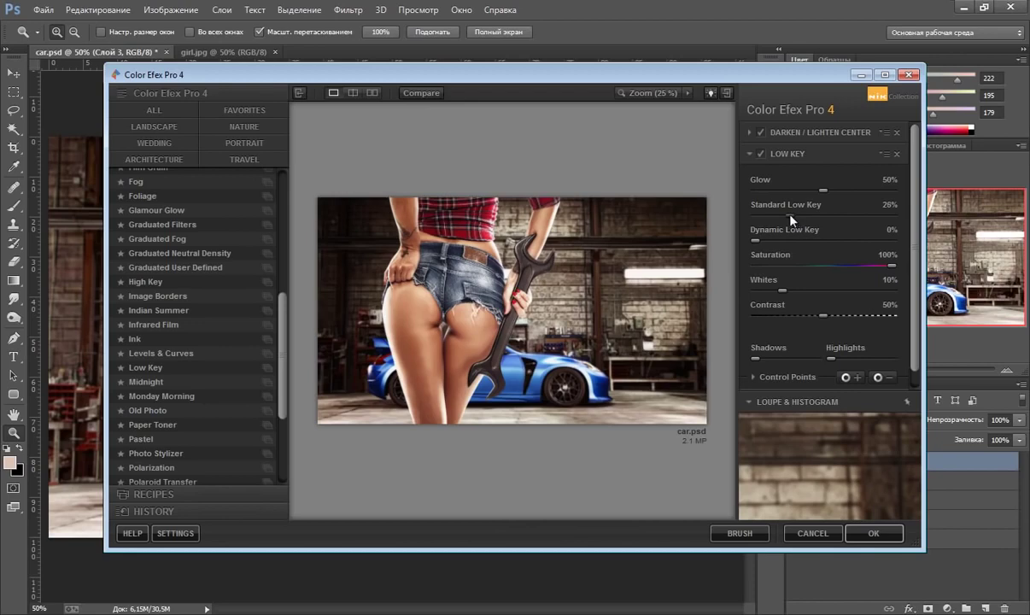
left_click_drag(790, 220, 783, 219)
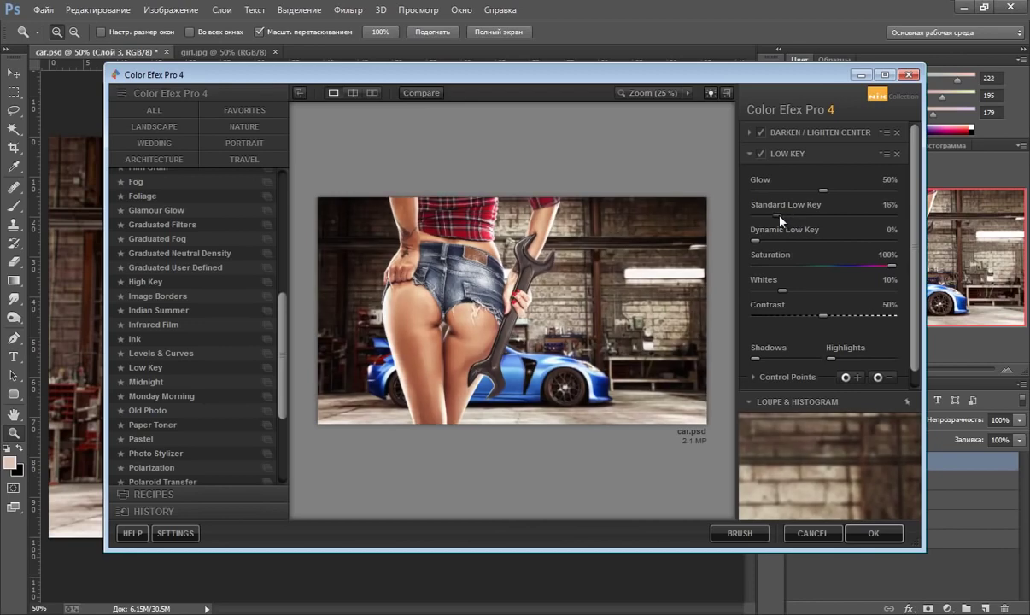
left_click_drag(779, 221, 777, 220)
- Toggle Low Key off and on to compare, then add an empty filter slot
left_click(762, 155)
left_click(762, 155)
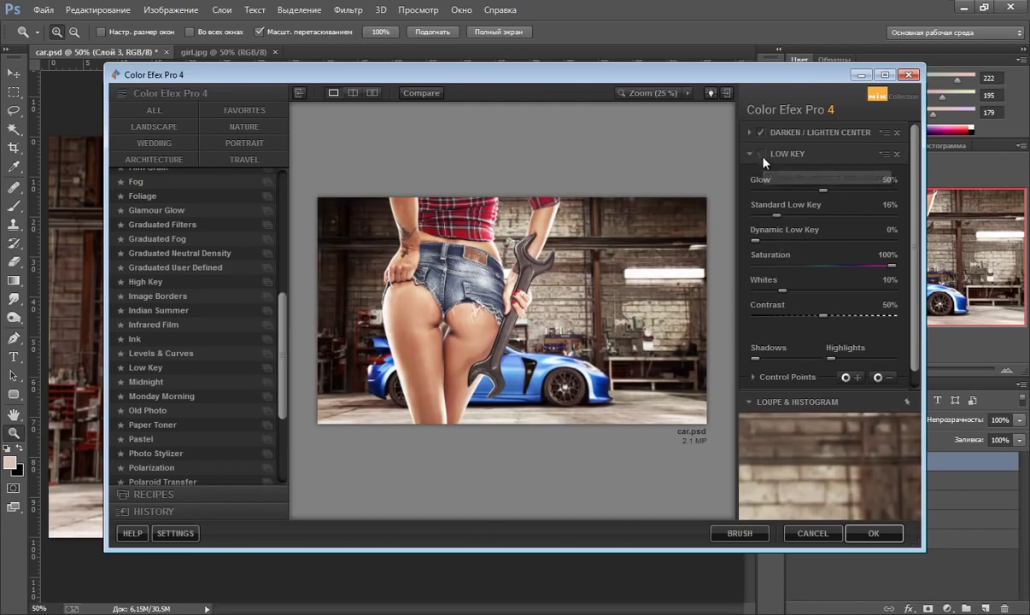
left_click(762, 159)
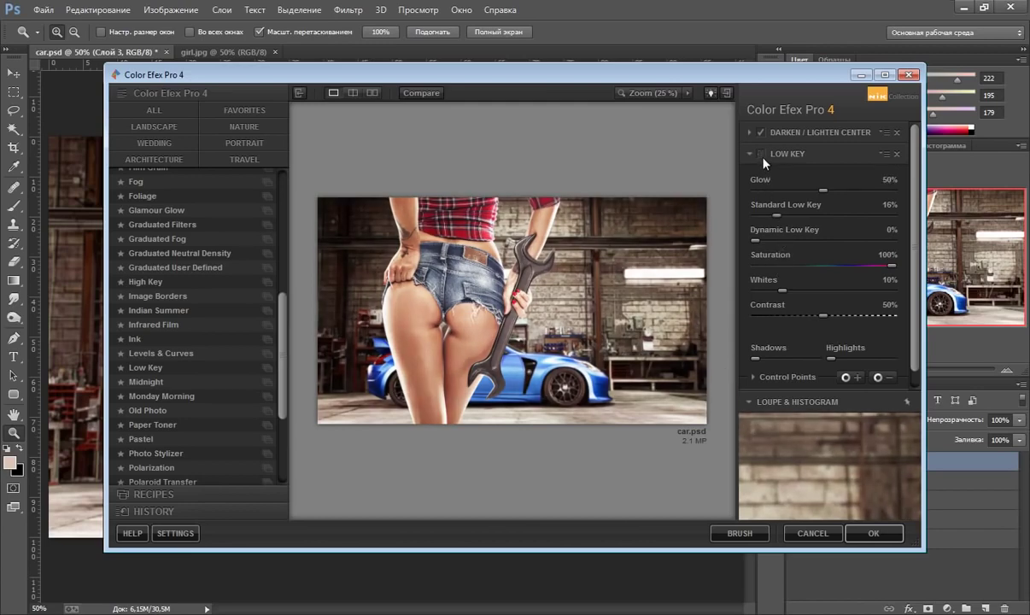
left_click(762, 159)
left_click(761, 155)
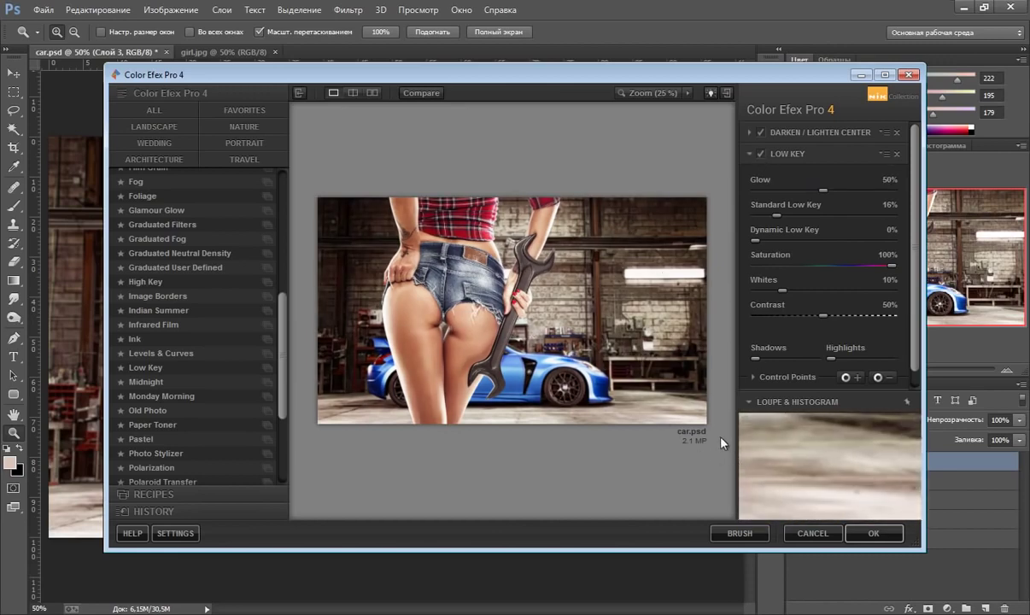
scroll(910, 275, "down", 1)
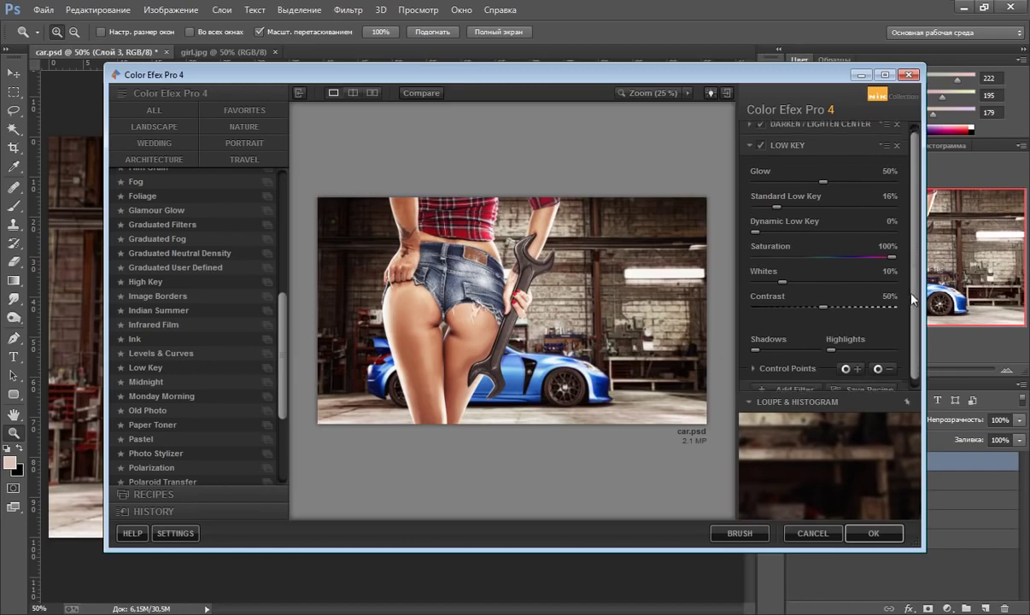
left_click(781, 377)
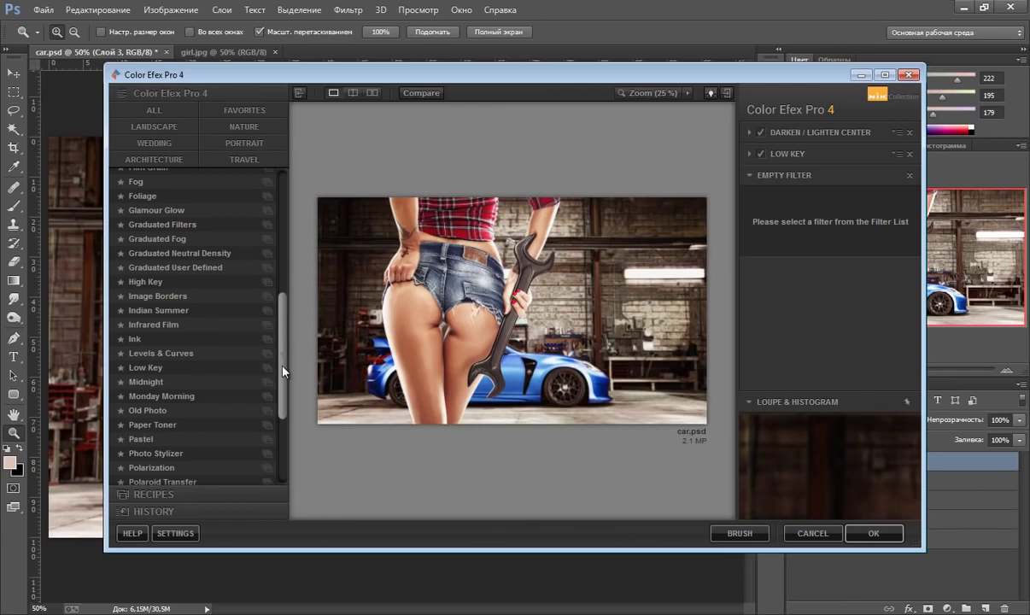
- Choose Brilliance / Warmth from the filter list and raise Warmth to 20%
left_click_drag(282, 375, 287, 257)
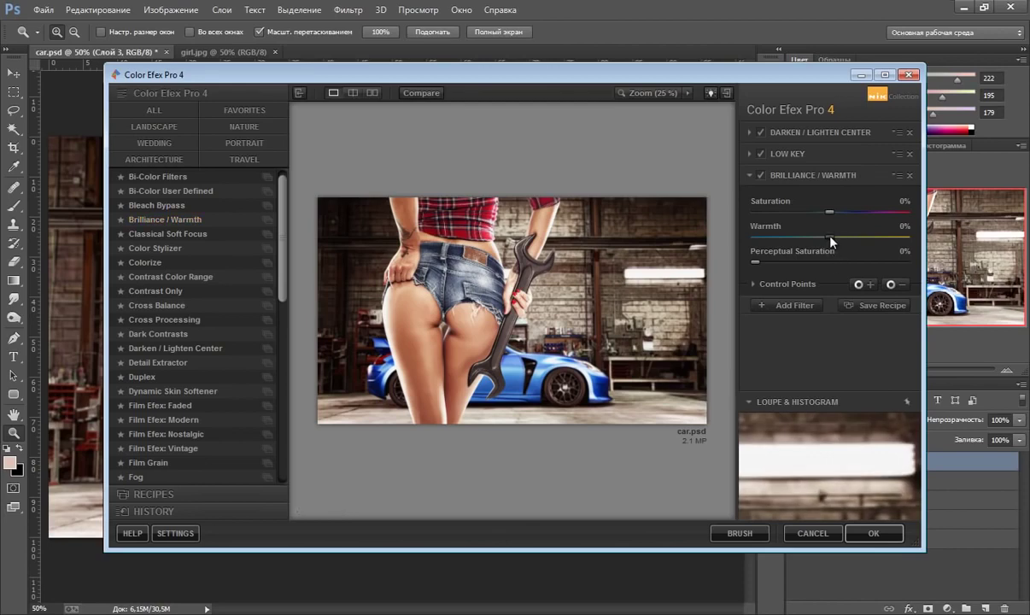
left_click_drag(829, 241, 846, 240)
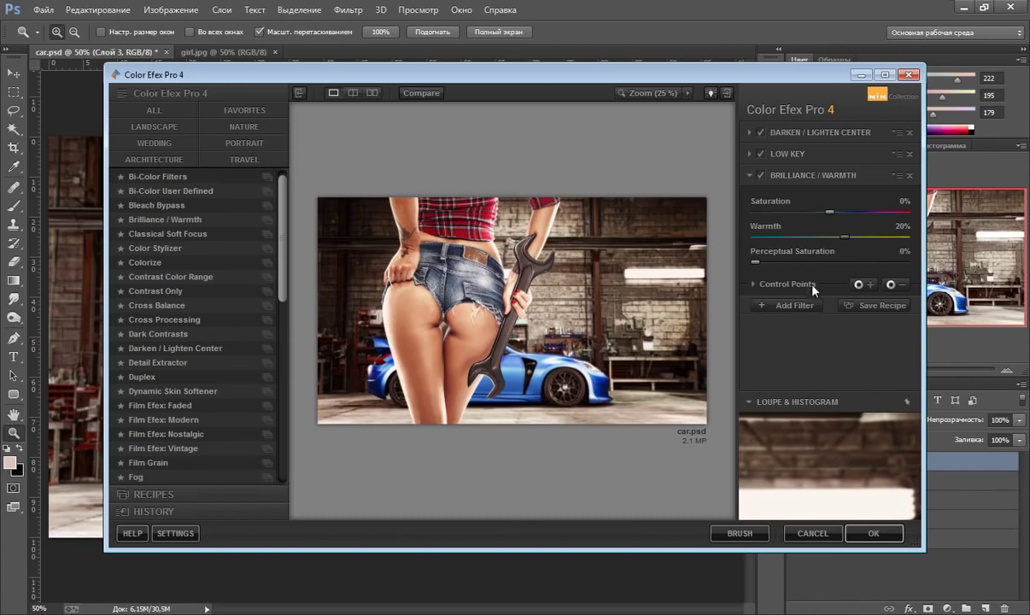
- Add Cross Balance with the Daylight To Tungsten (1) preset at 20% strength
left_click(792, 305)
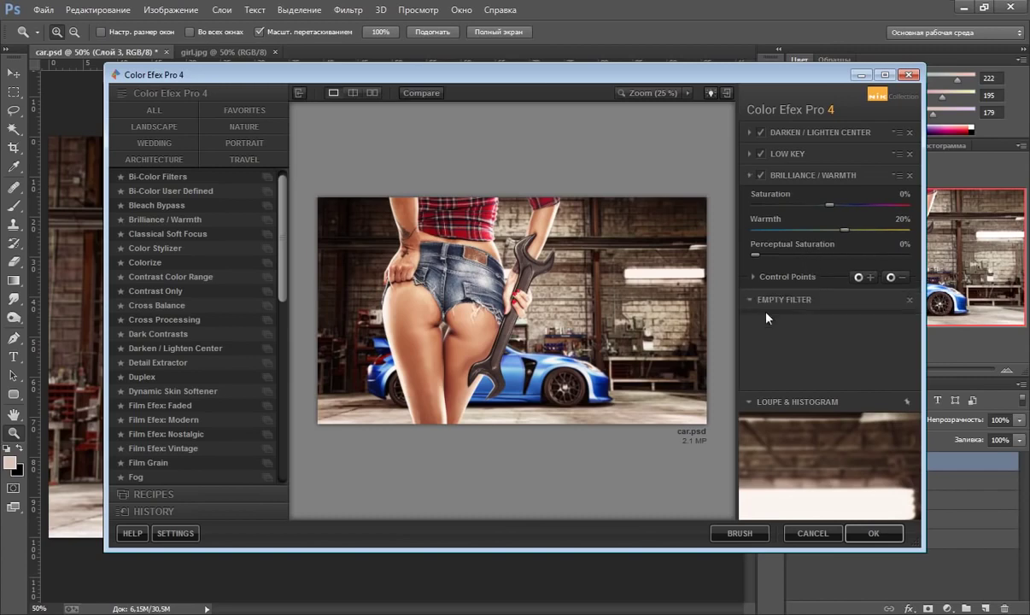
scroll(269, 212, "down", 1)
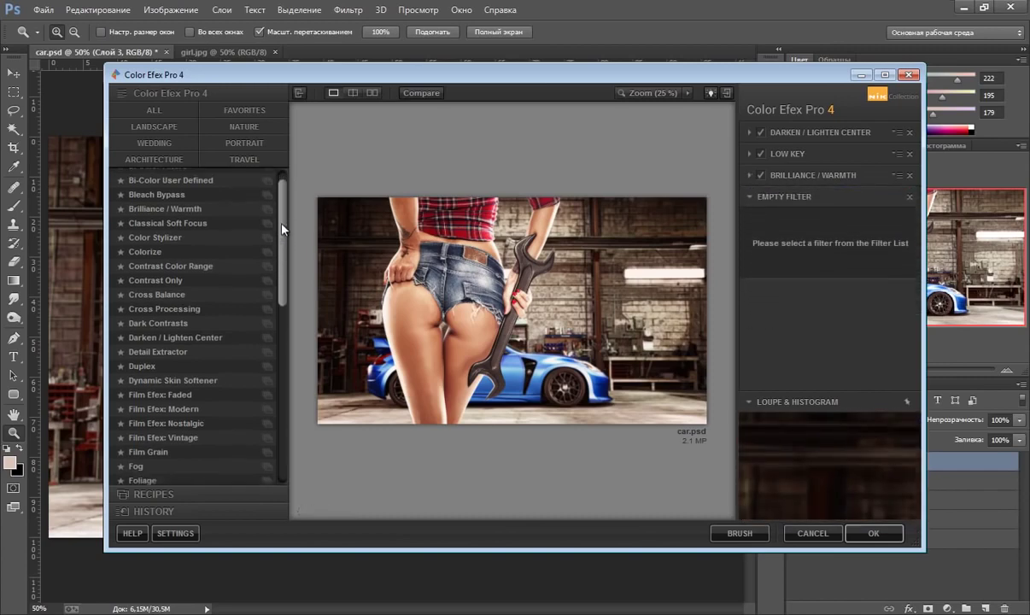
scroll(264, 217, "down", 2)
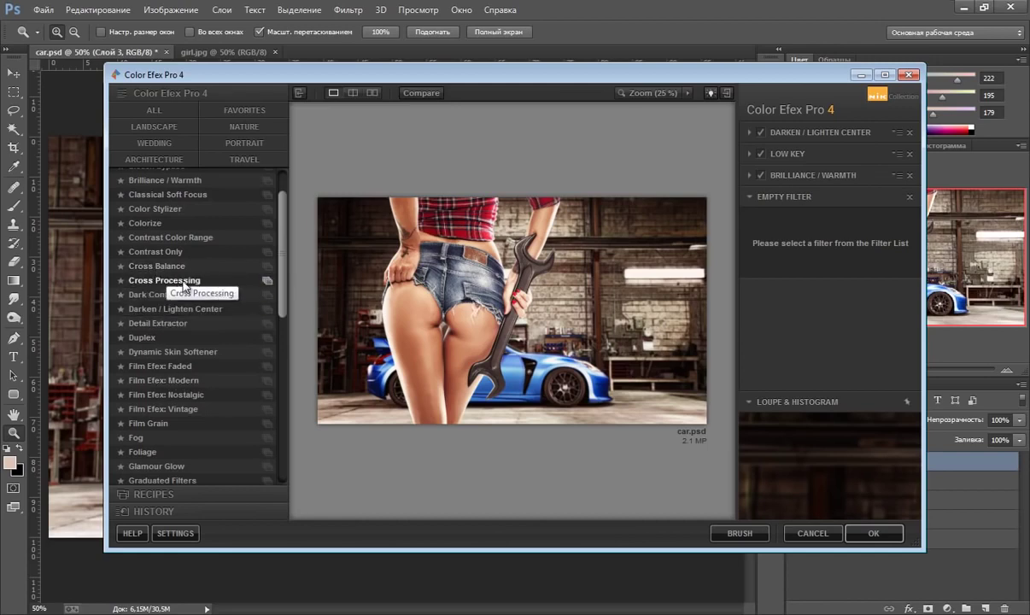
left_click(157, 265)
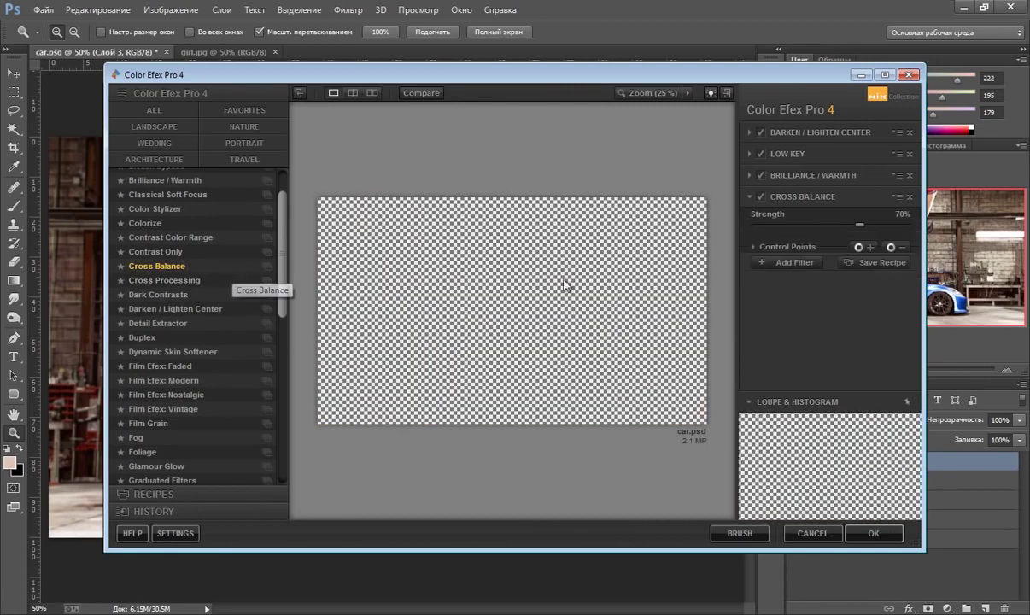
left_click(839, 221)
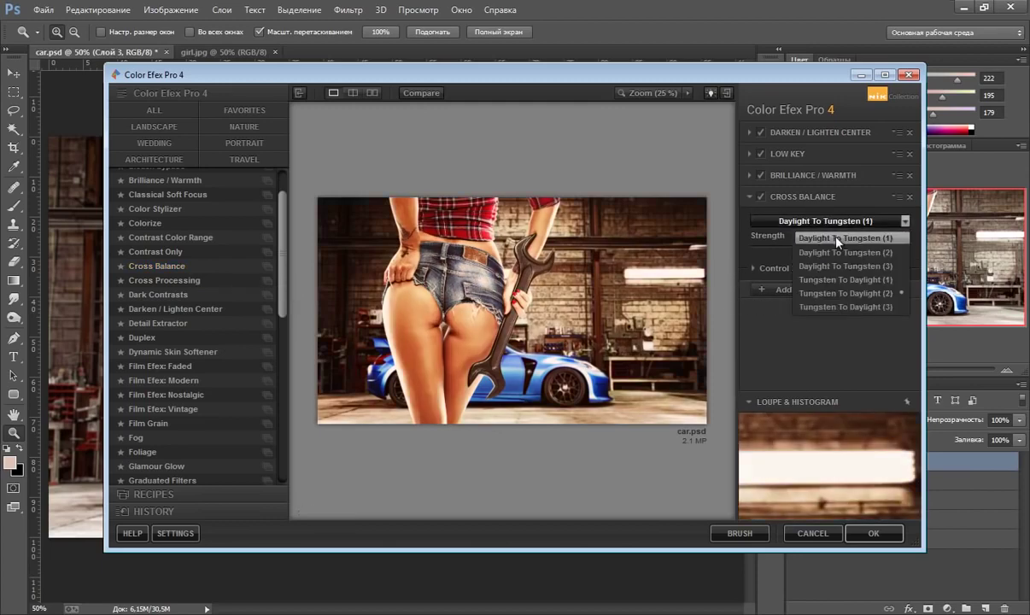
left_click(836, 239)
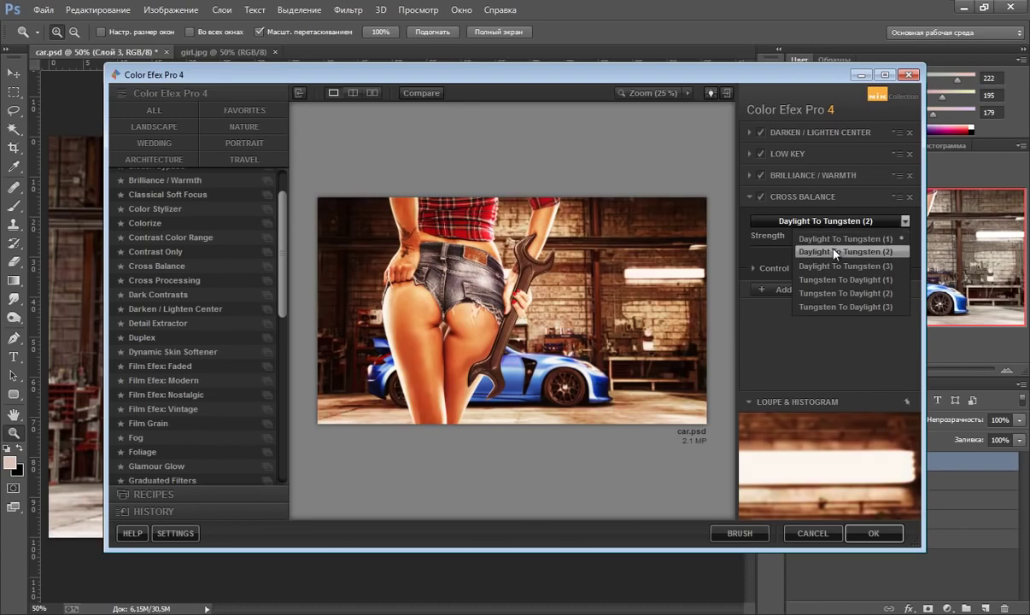
left_click(834, 239)
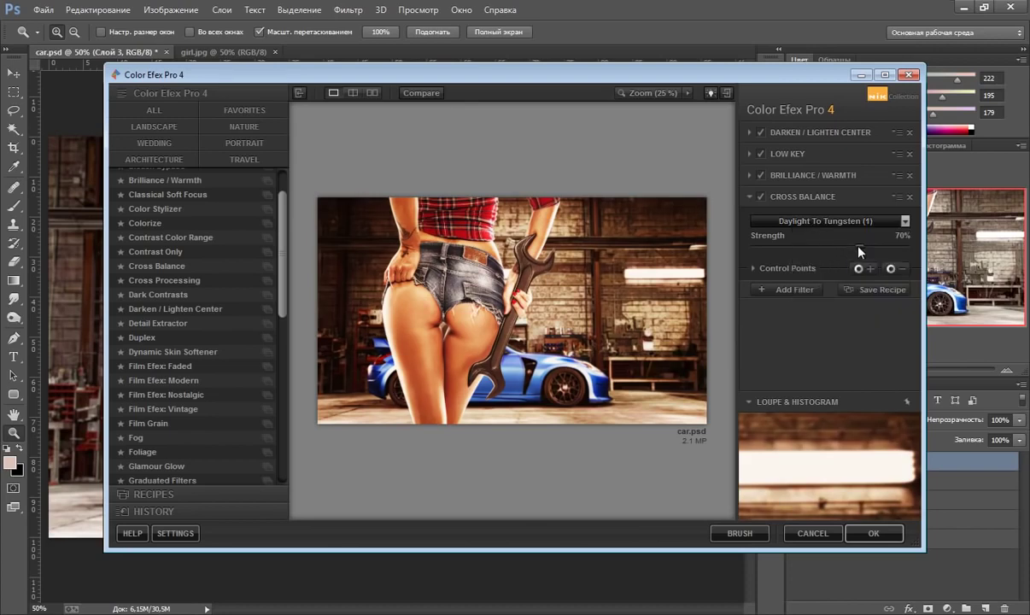
left_click_drag(858, 246, 788, 246)
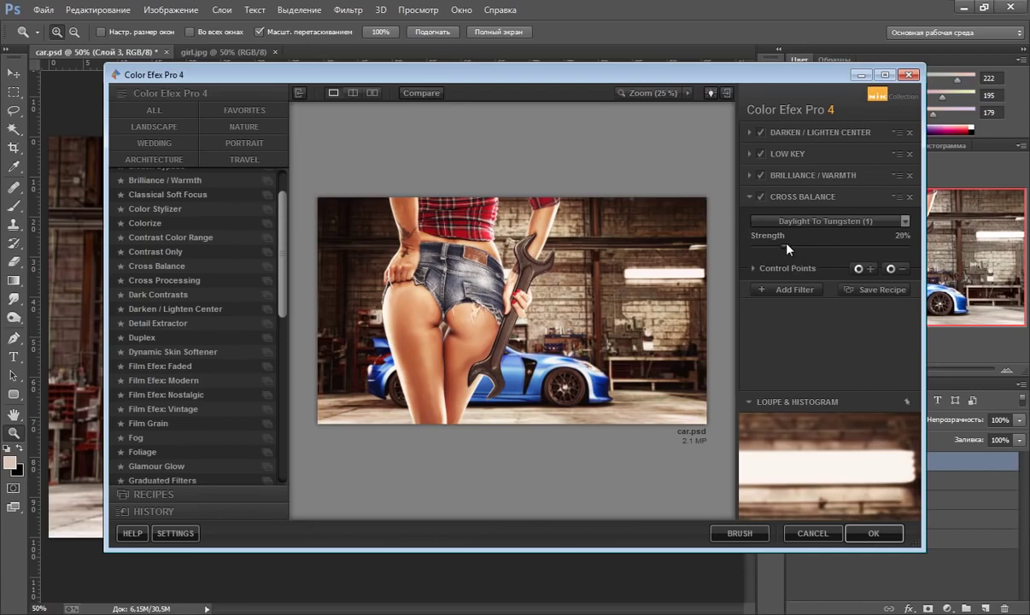
- Compare filters on and off, keep Daylight To Tungsten (1), and add an empty slot
left_click(761, 198)
left_click(759, 198)
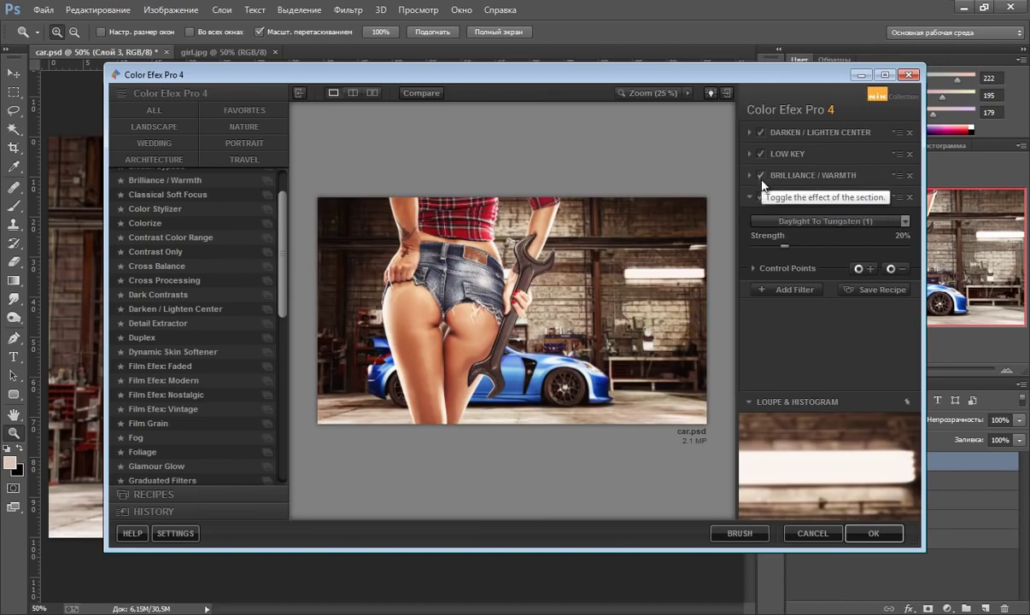
left_click(761, 175)
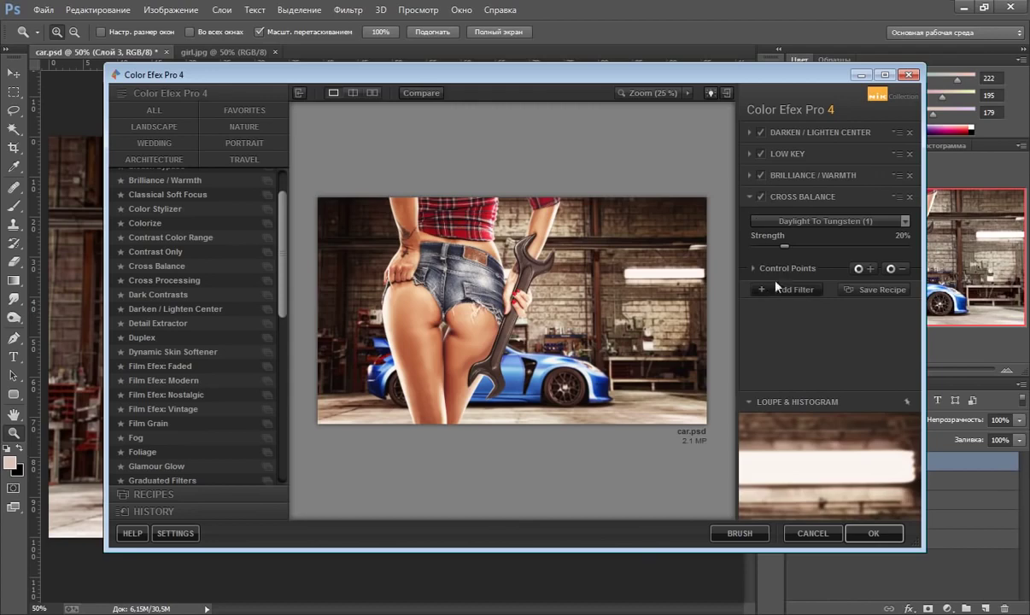
left_click(856, 223)
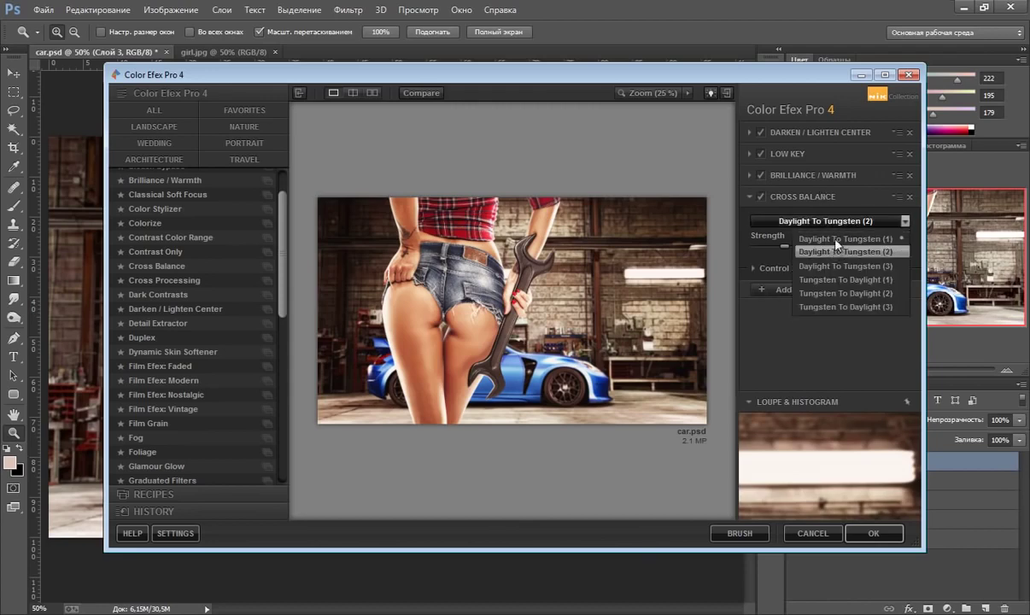
left_click(787, 224)
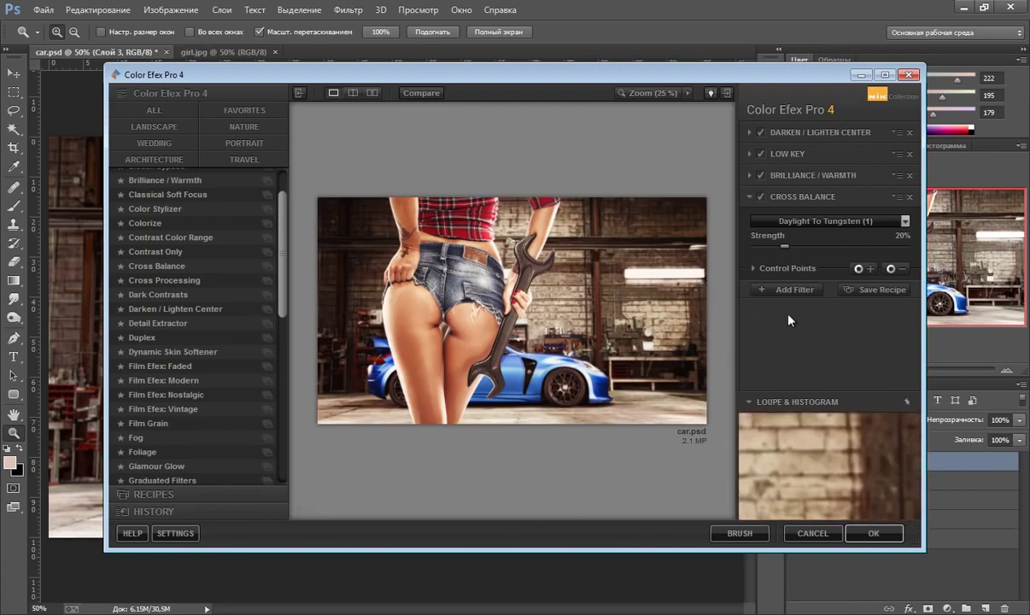
left_click(794, 291)
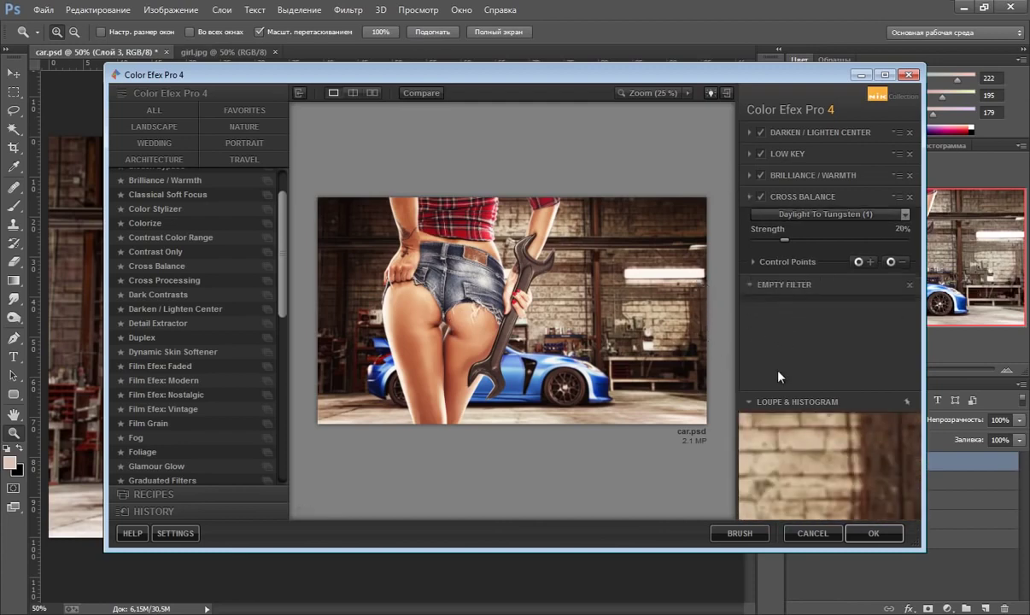
- Apply the Color Efex grade and toggle the new Color Efex Pro 4 layer to compare
left_click(872, 533)
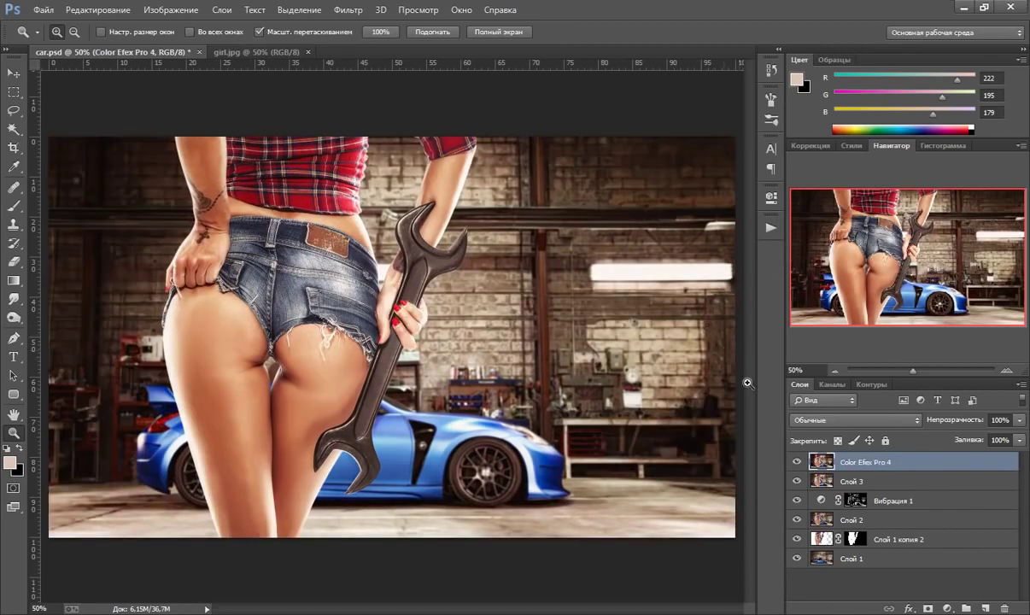
left_click(797, 462)
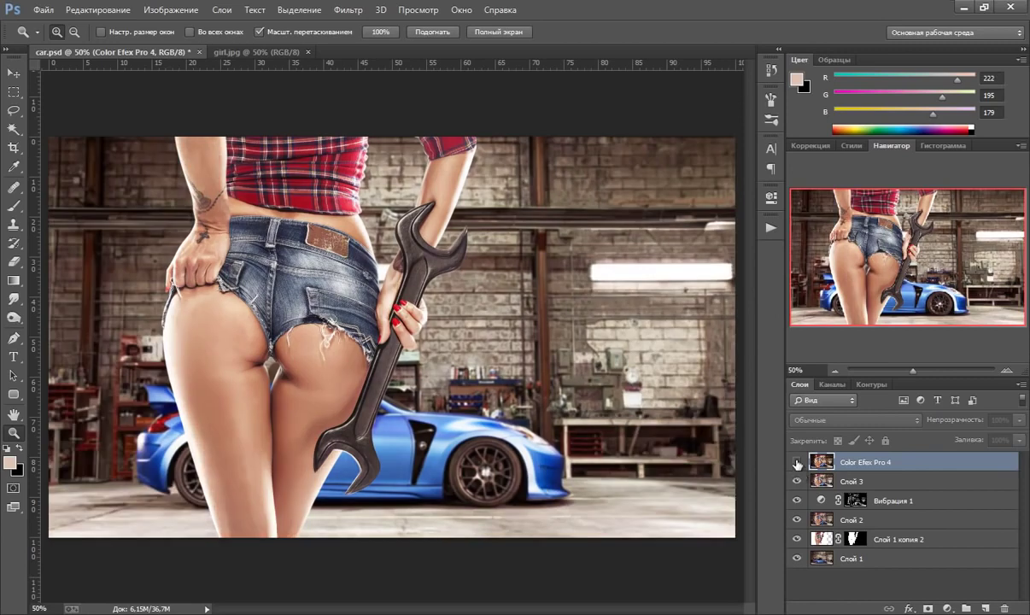
left_click(797, 462)
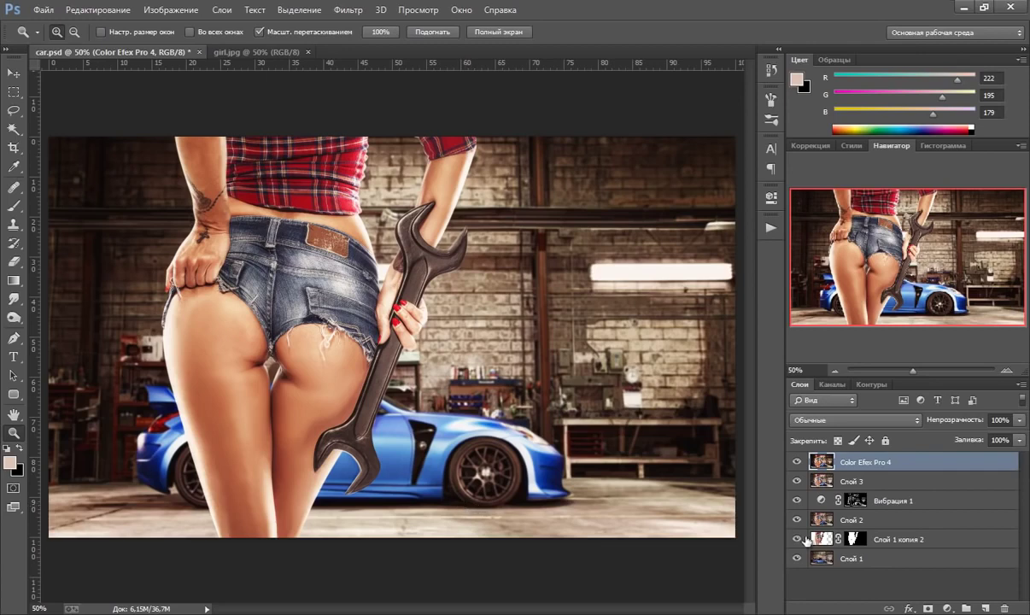
- Add a Curves layer that lifts the shadows and black point and lowers the white point
left_click(949, 609)
left_click(888, 381)
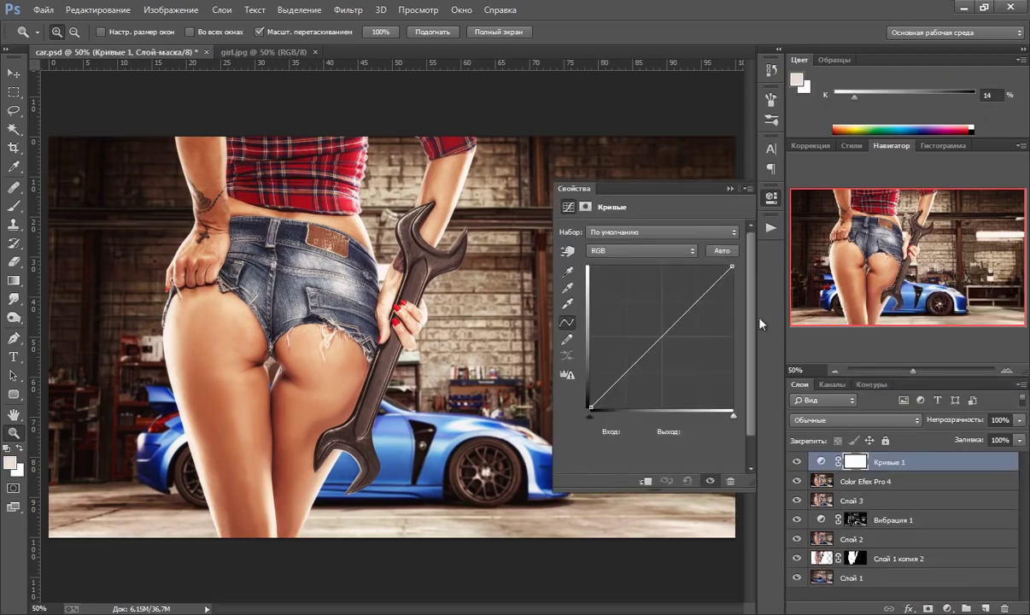
left_click_drag(590, 408, 603, 385)
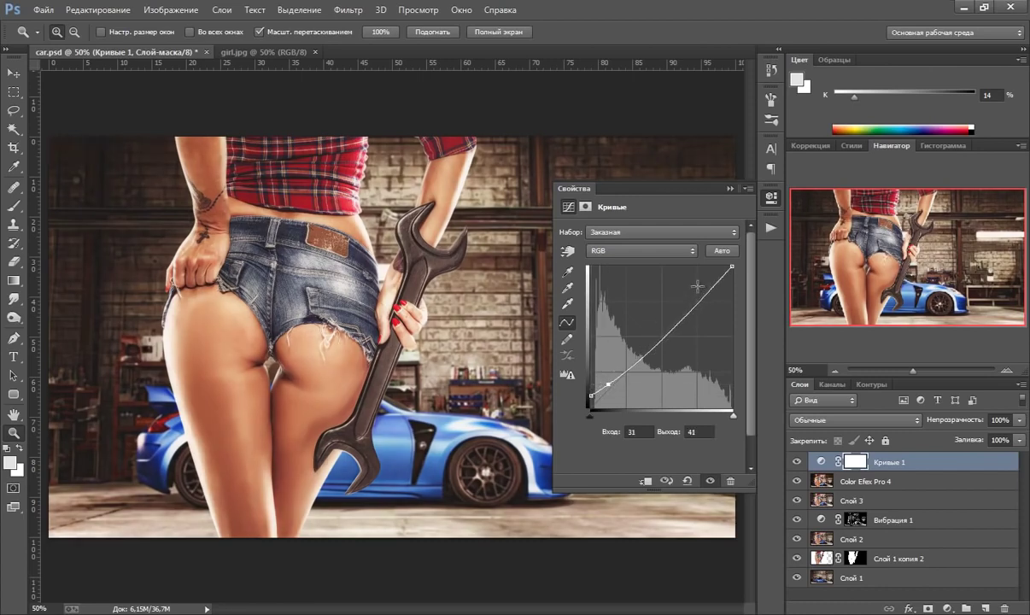
left_click_drag(732, 266, 734, 277)
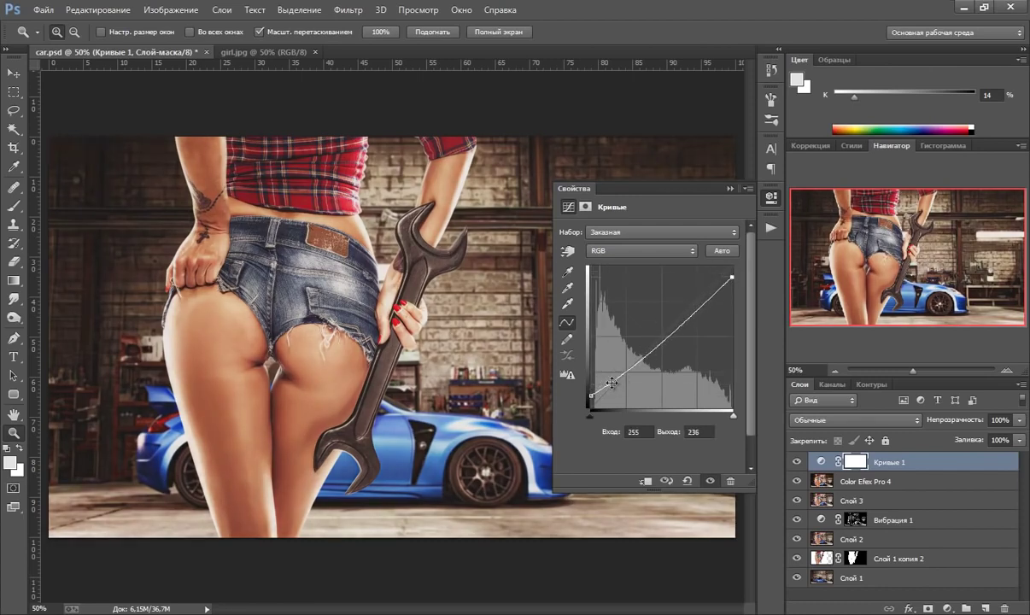
left_click_drag(608, 384, 616, 377)
left_click_drag(732, 275, 733, 278)
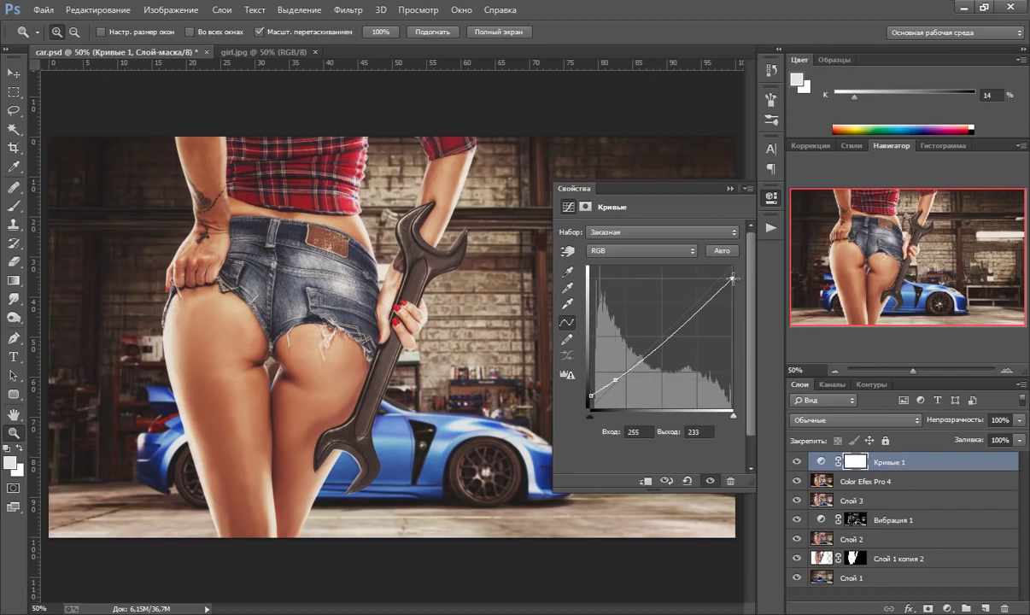
left_click_drag(615, 379, 618, 381)
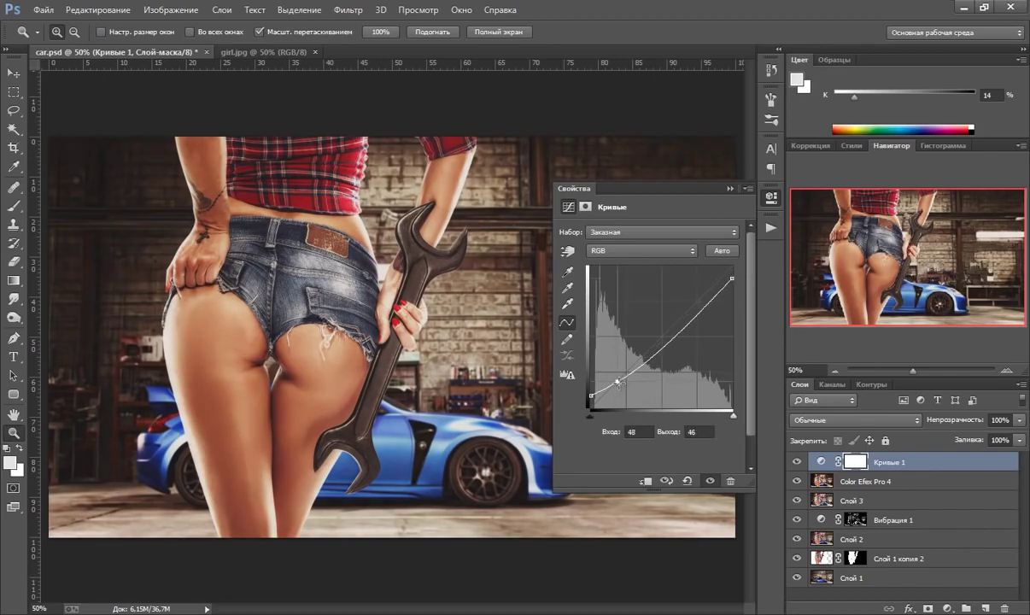
left_click_drag(731, 278, 732, 281)
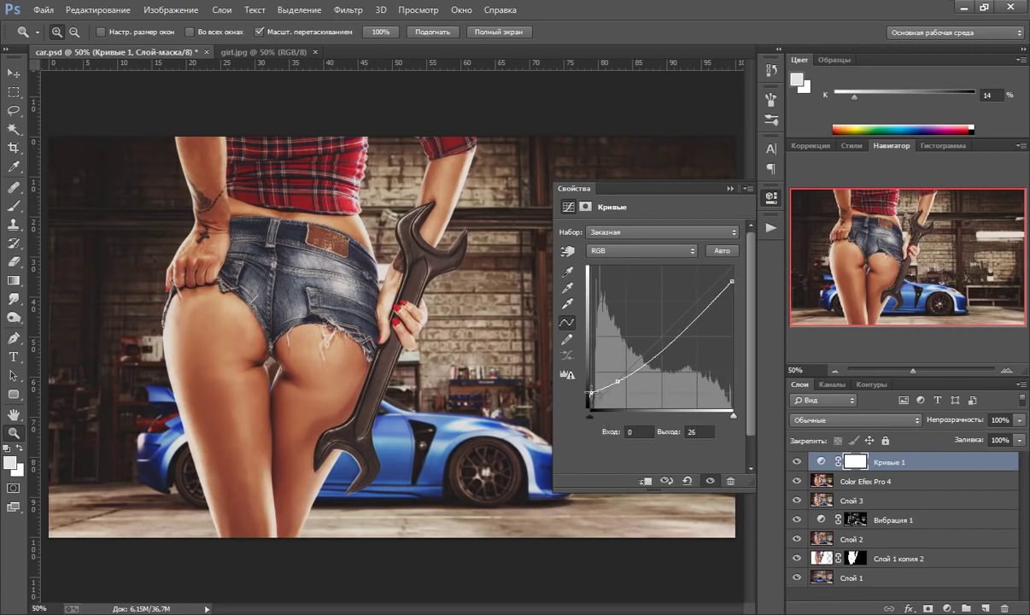
key("Up")
key("Up")
left_click(730, 188)
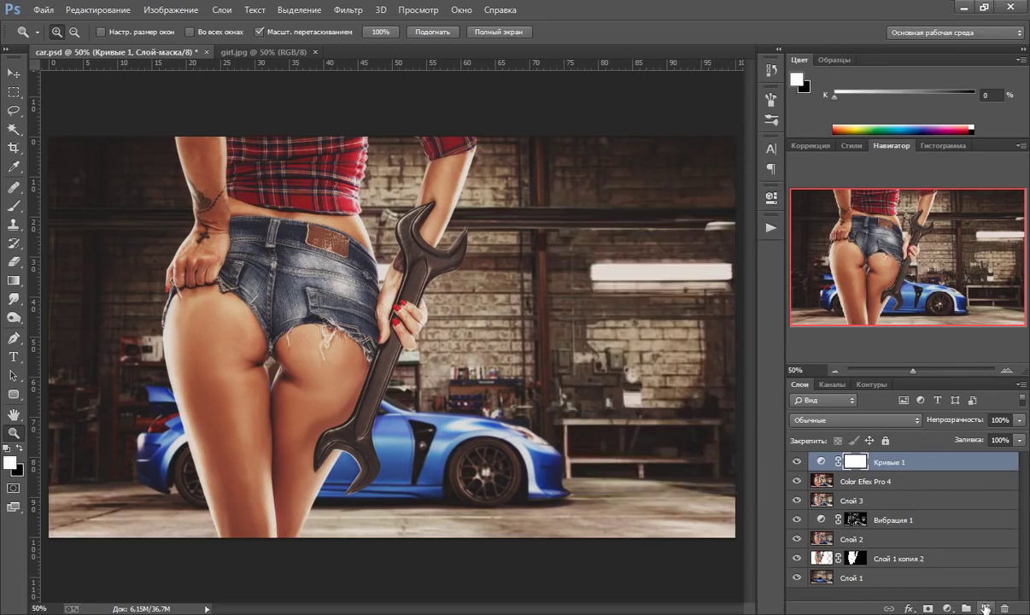
- Create a new layer and fill it with black
left_click(984, 607)
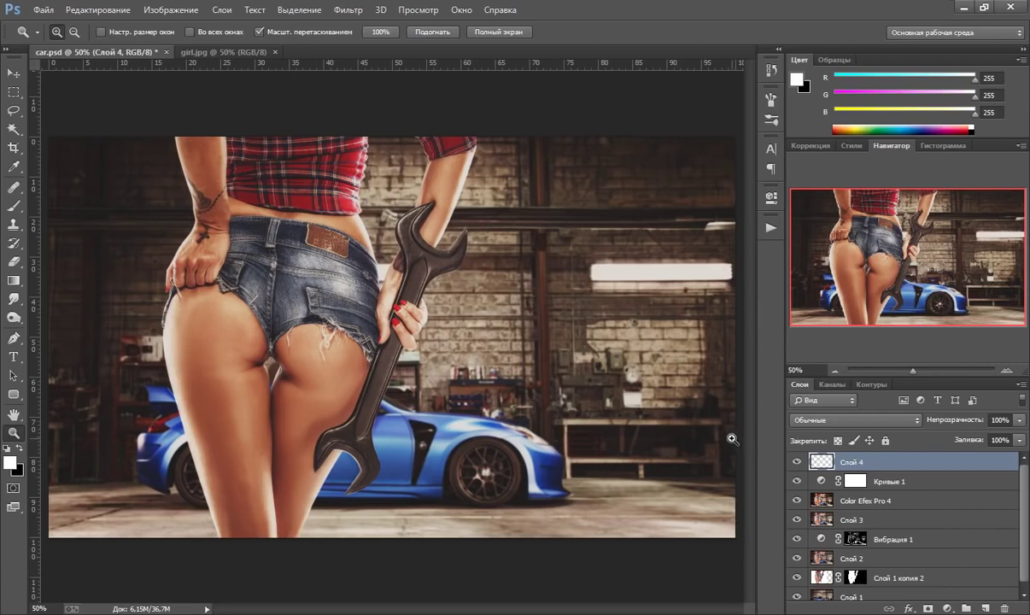
key("x")
key("alt+BackSpace")
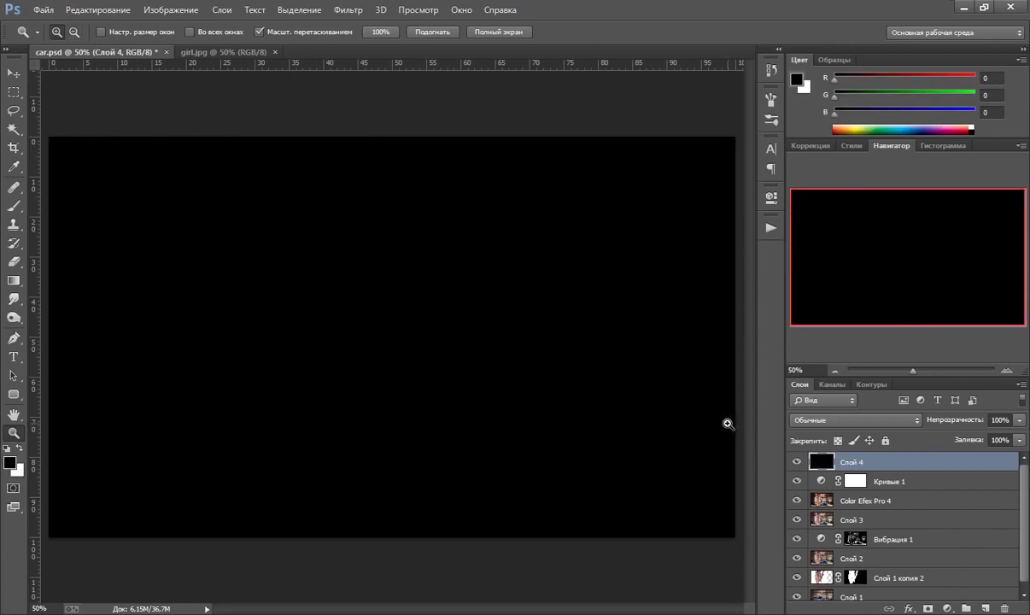
- Cover the black layer with 45% monochromatic Gaussian noise
left_click(347, 10)
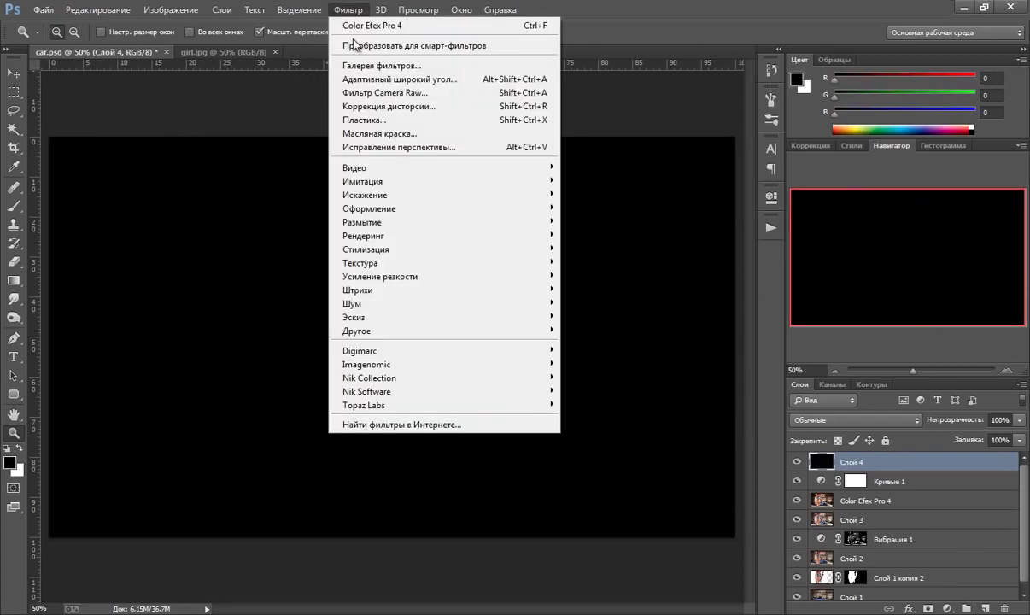
mouse_move(444, 304)
left_click(565, 304)
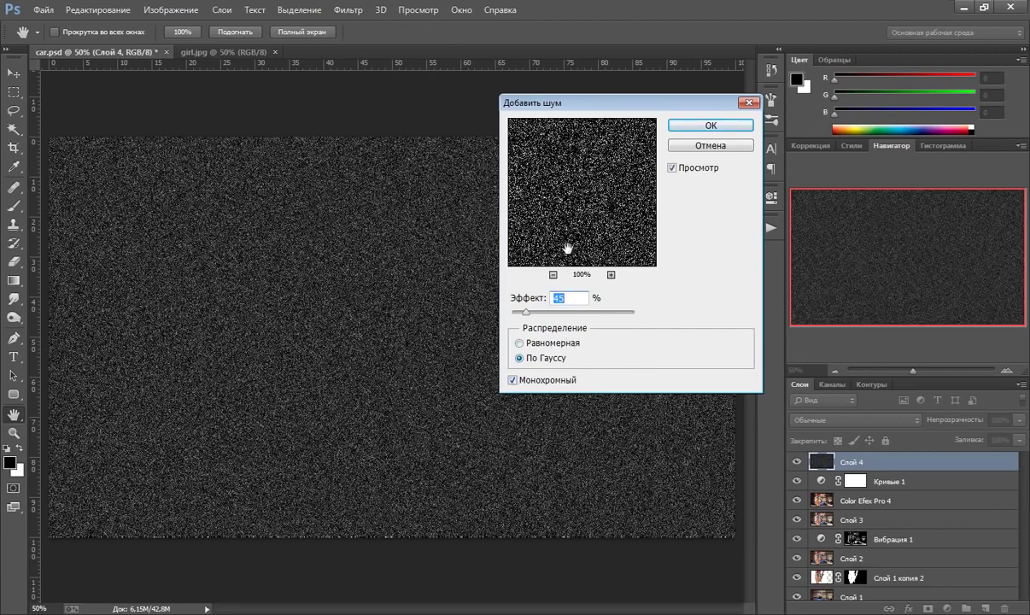
left_click(701, 127)
- Set the noise layer's blend mode to Screen
key("z")
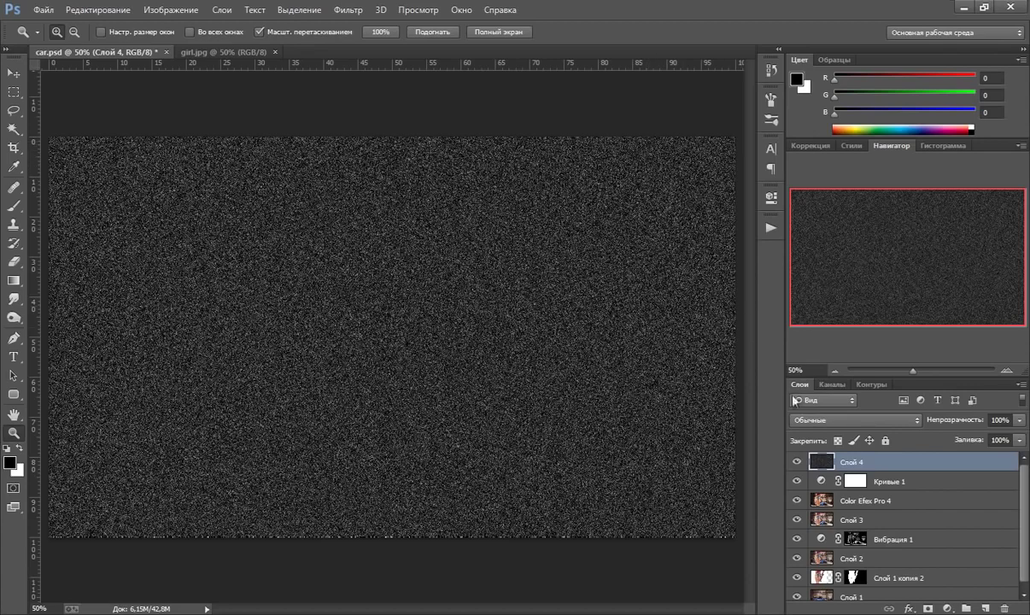
left_click(832, 420)
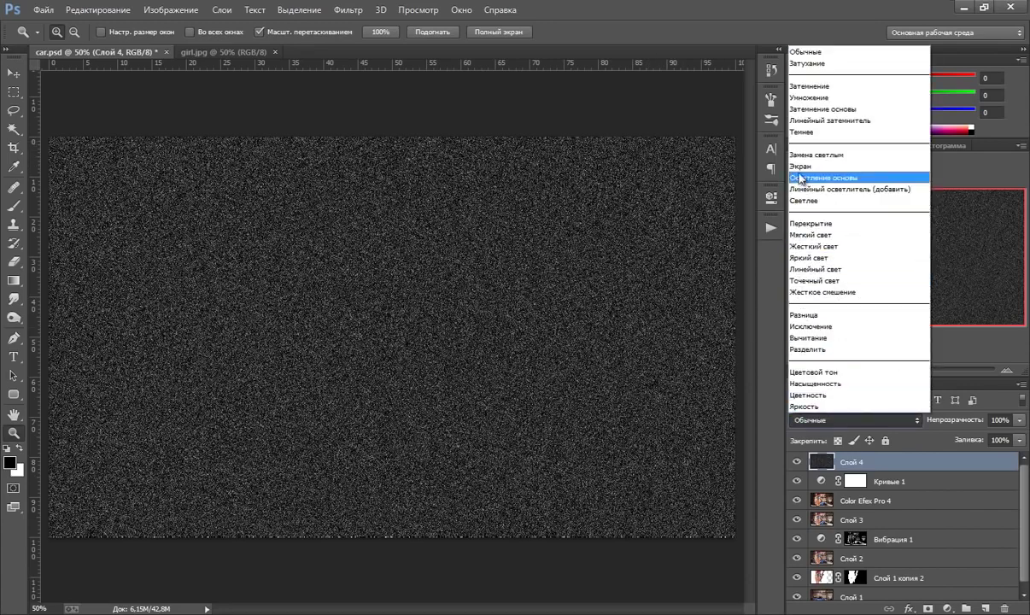
left_click(802, 167)
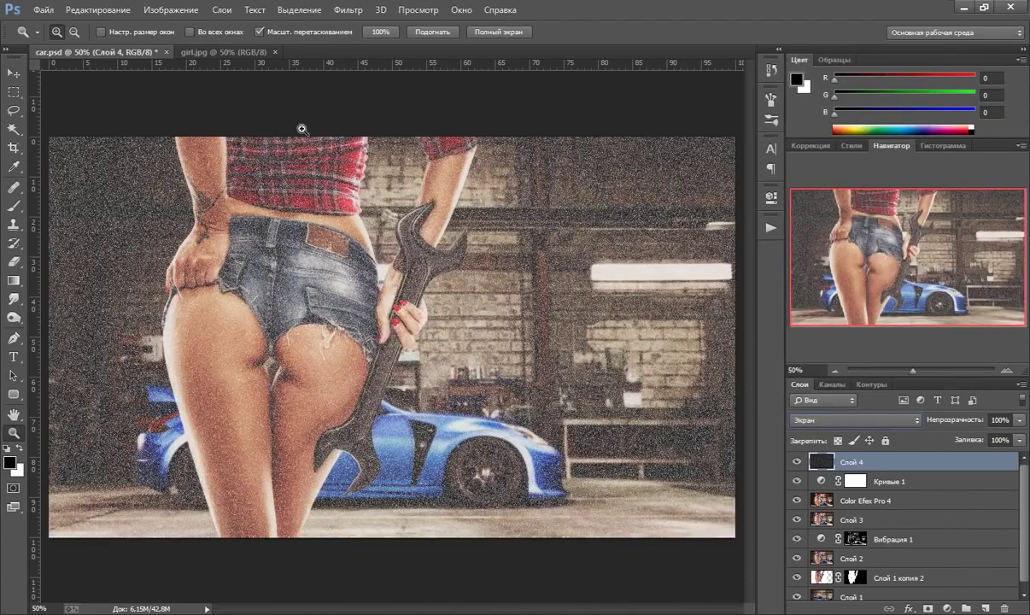
- Soften the noise with a 0.8-pixel Gaussian Blur
left_click(346, 11)
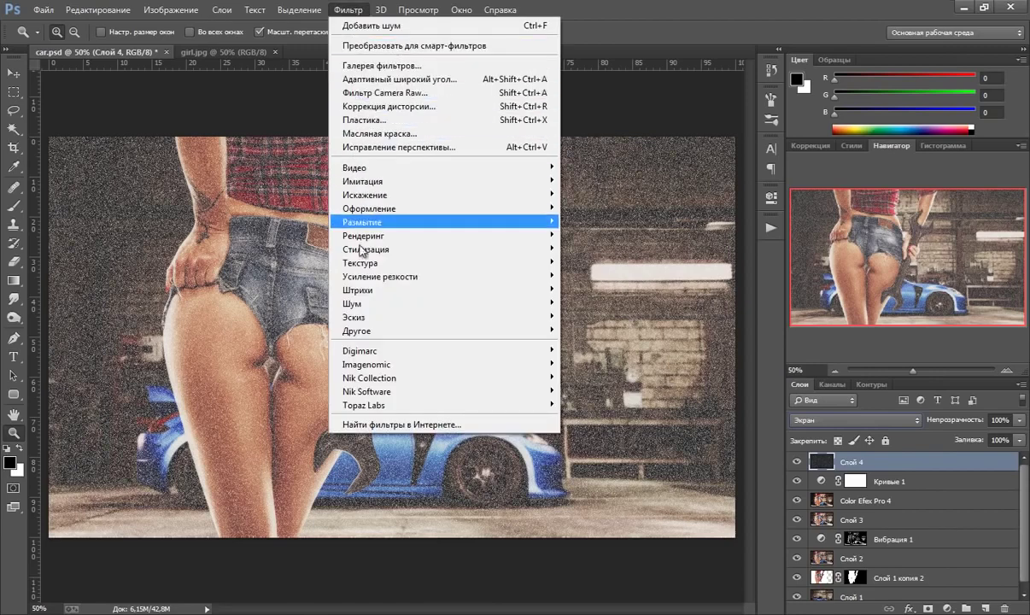
mouse_move(362, 222)
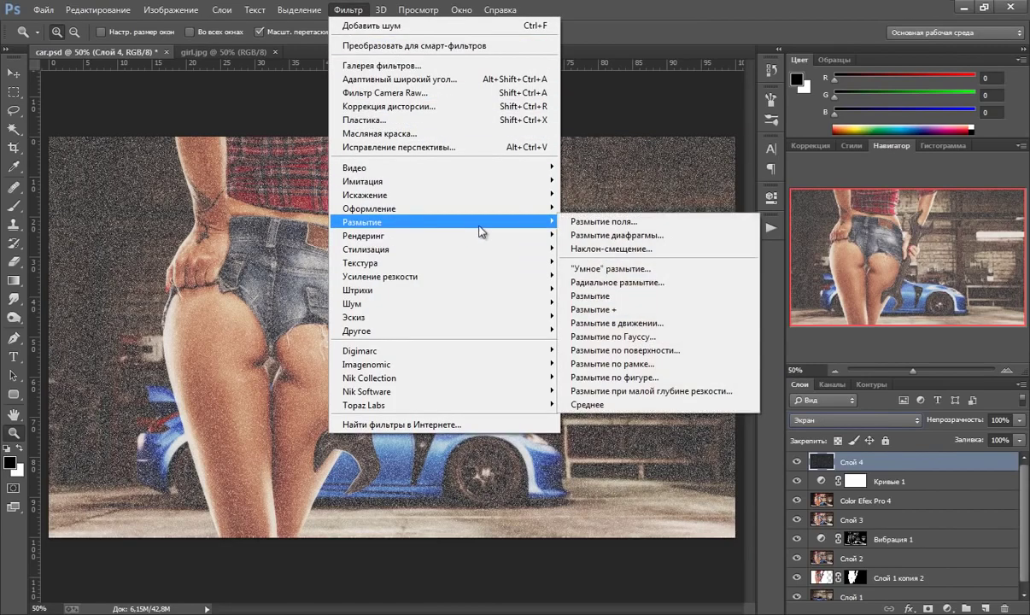
left_click(583, 336)
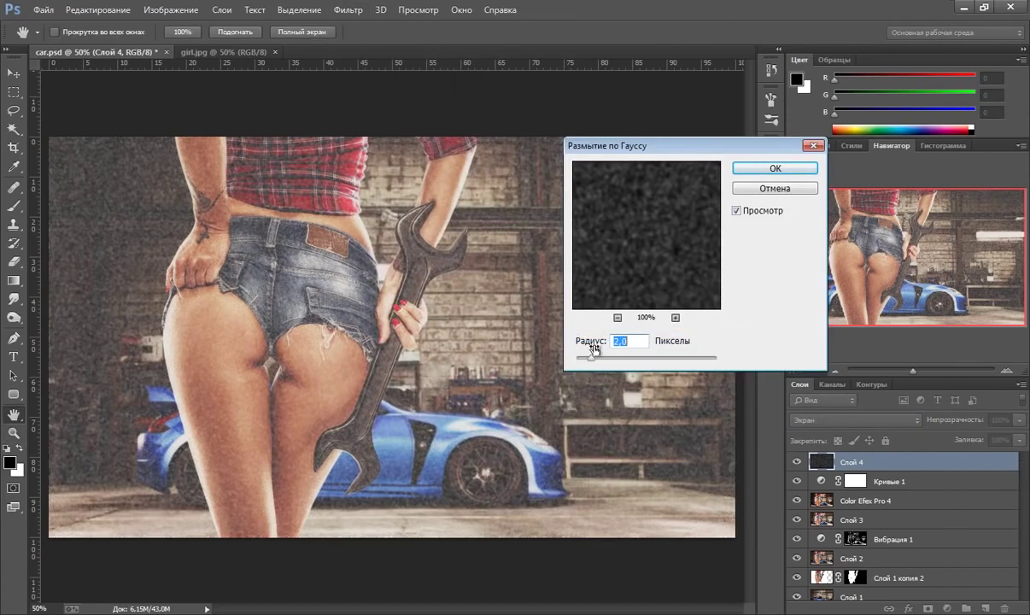
left_click_drag(593, 362, 584, 362)
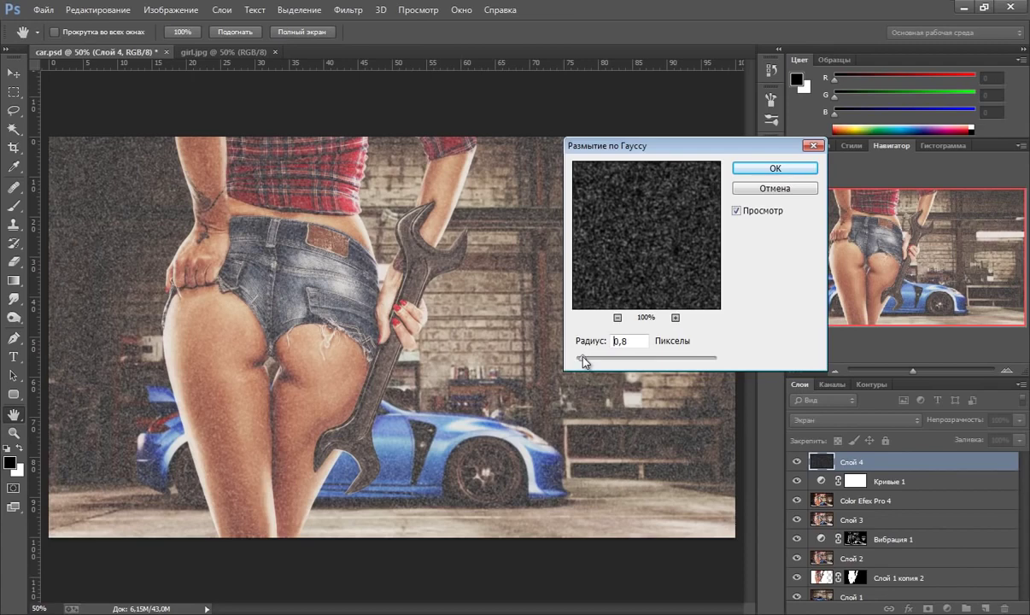
left_click_drag(583, 360, 584, 361)
left_click(776, 168)
key("z")
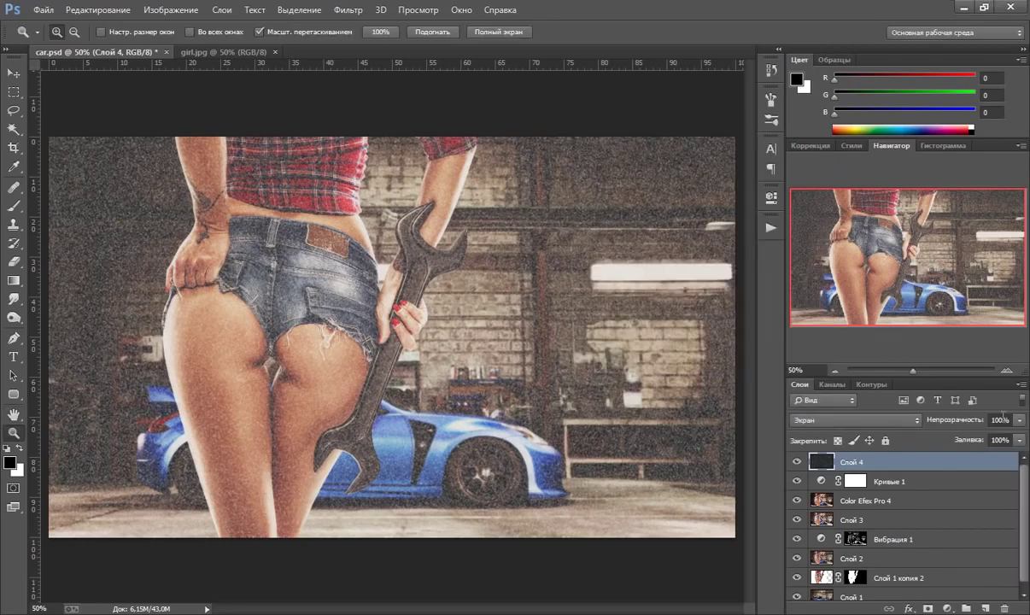
- Lower the grain layer's opacity to 25% and toggle its visibility to compare
left_click_drag(1018, 419, 974, 444)
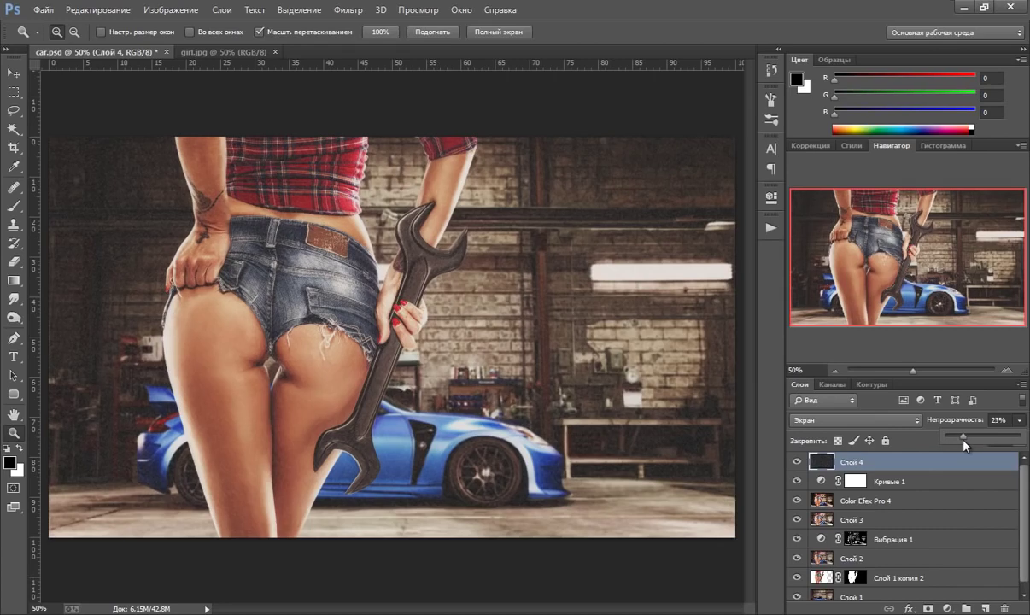
left_click_drag(965, 445, 961, 443)
left_click(798, 463)
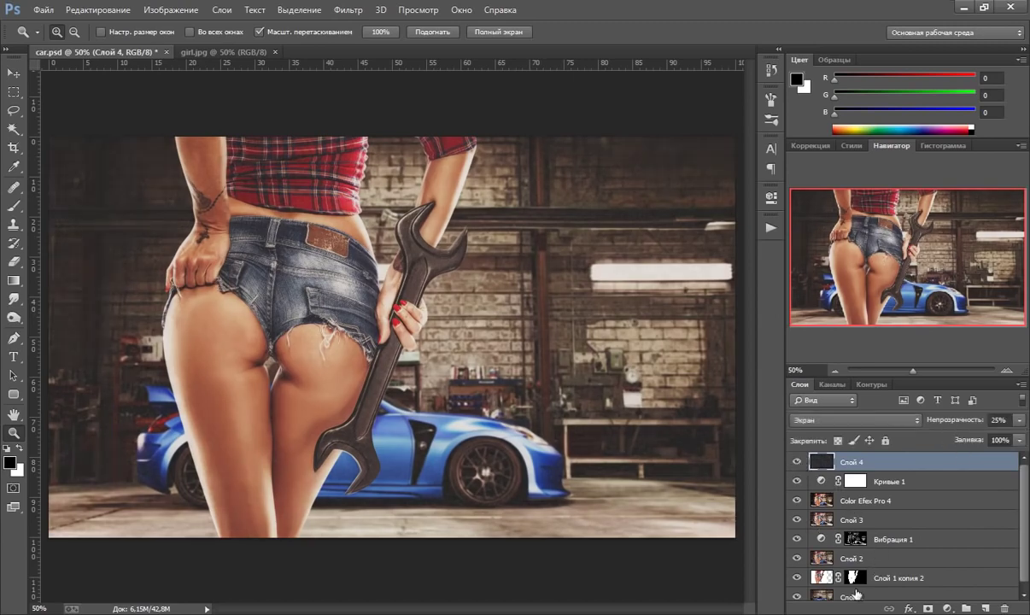